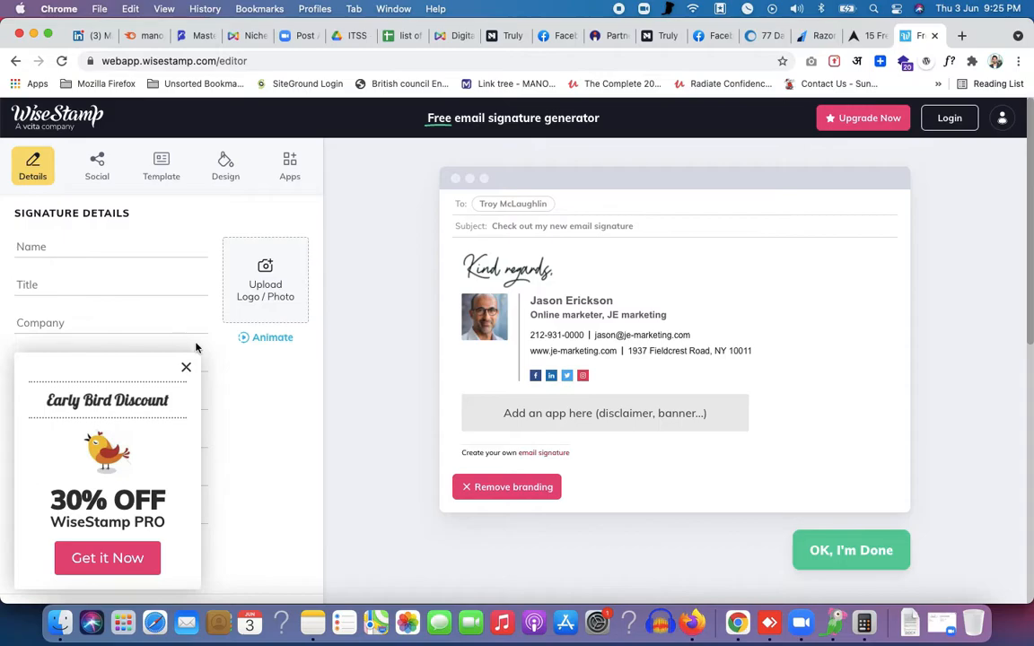
Close the Early Bird offer, then enter the signer's full name and the title 'Founder IT Solutions and Service'
{"action": "left_click", "coordinate": [185, 370]}
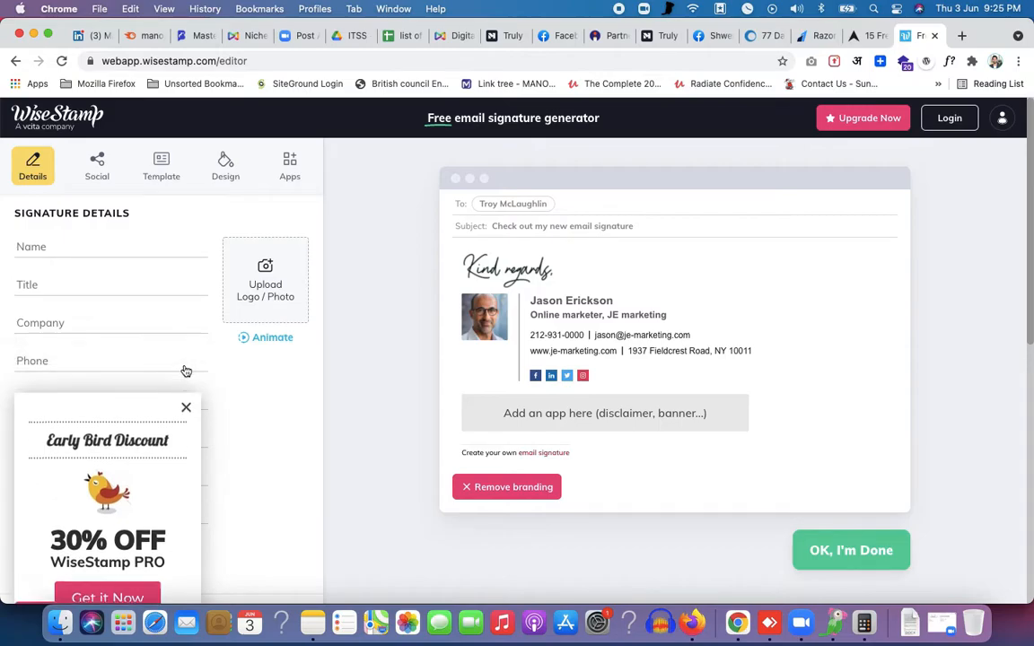
{"action": "left_click", "coordinate": [57, 246]}
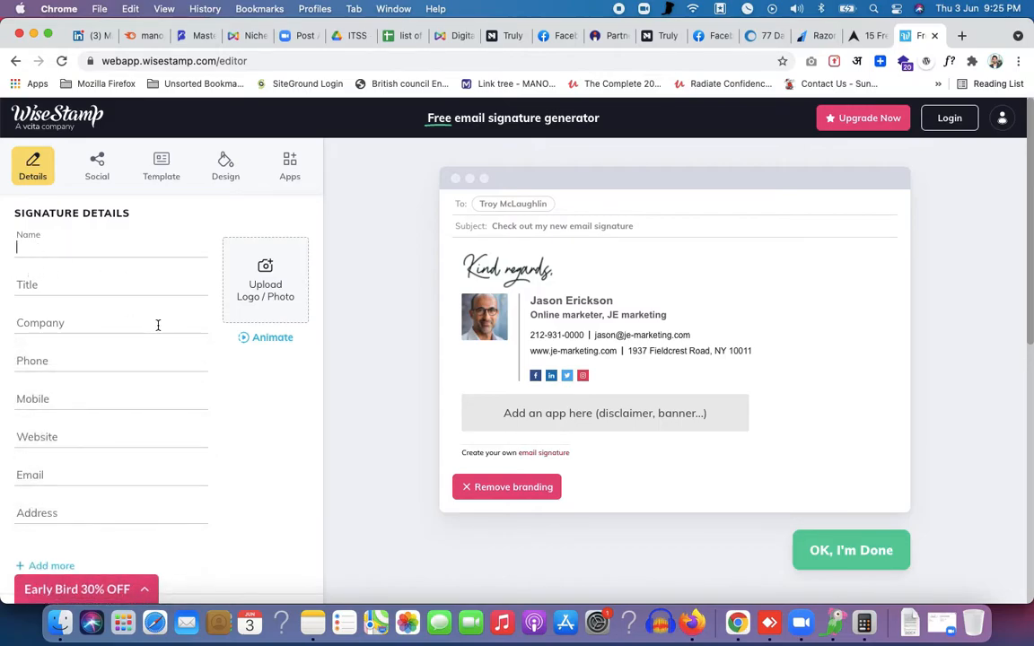
{"action": "type", "text": "Mnaoj"}
{"action": "key", "text": "BackSpace"}
{"action": "type", "text": "anoj"}
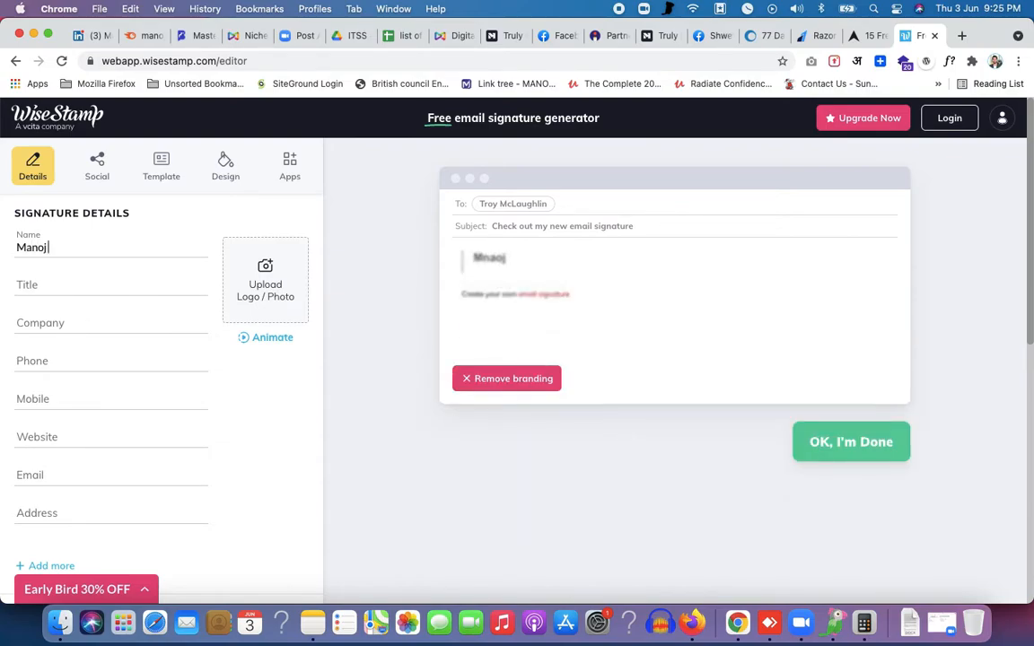
{"action": "type", "text": " Joshi"}
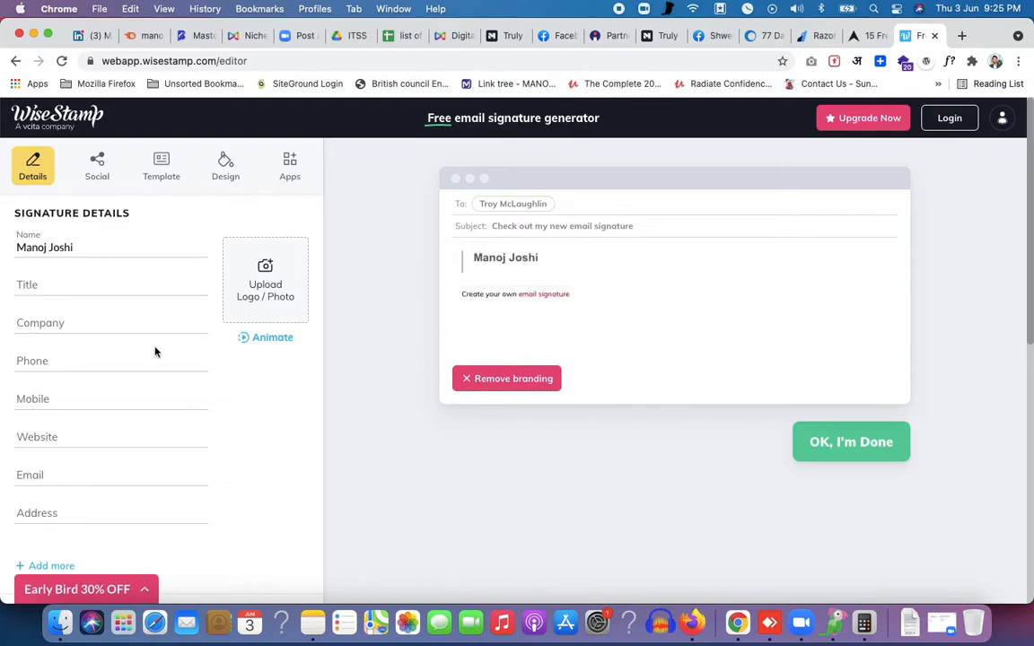
{"action": "left_click", "coordinate": [56, 282]}
{"action": "type", "text": "Founder"}
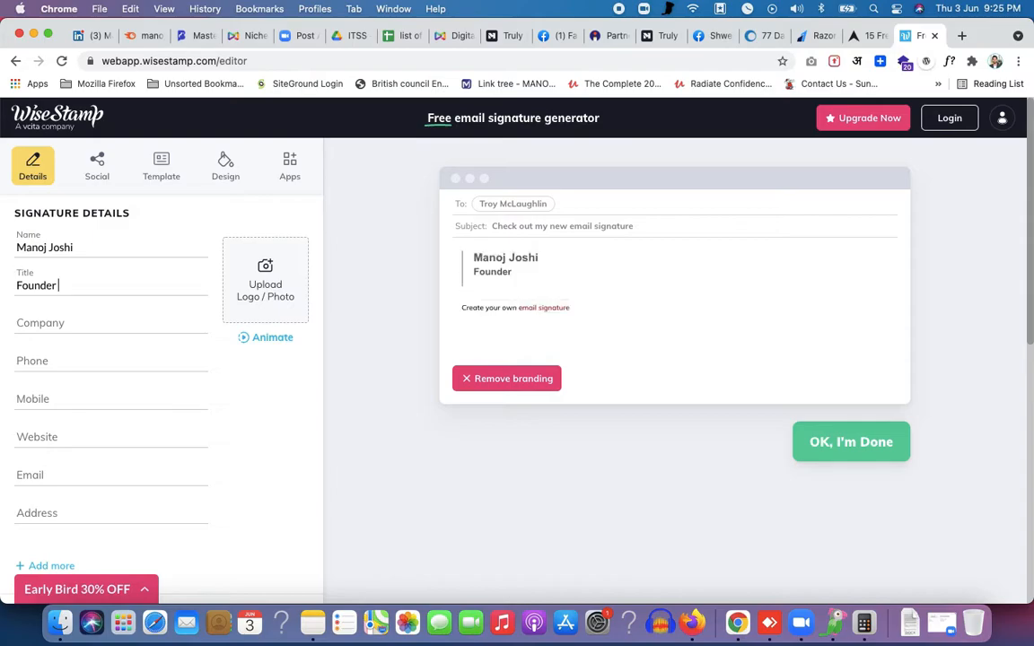
{"action": "type", "text": " IT Solutions and Services"}
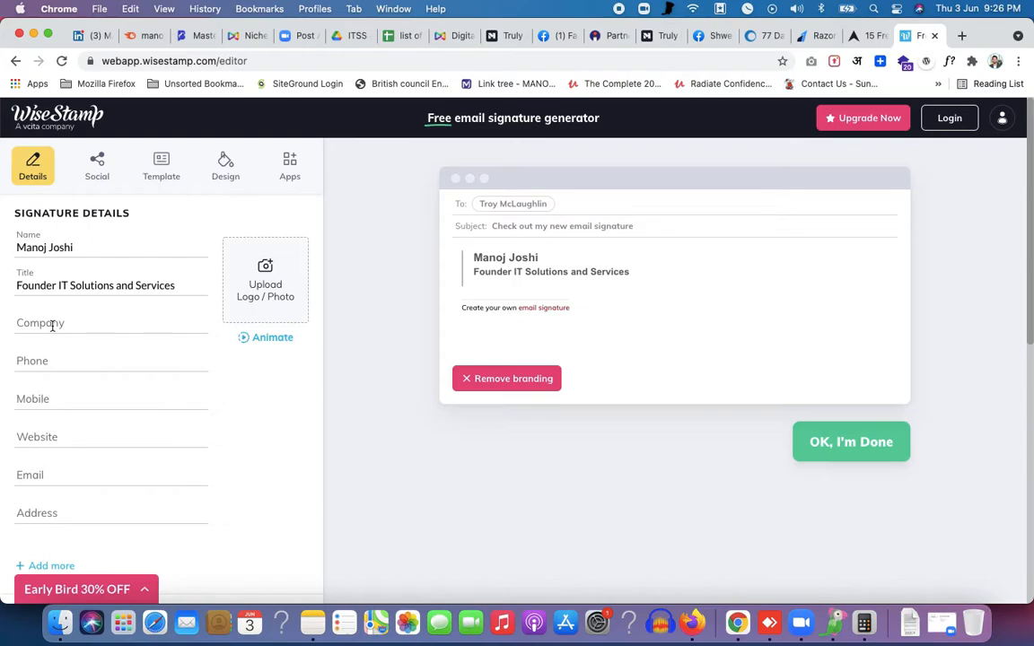
Trim the title to 'Founder' and enter the company 'IT Solutions & Services'
{"action": "left_click_drag", "start_coordinate": [57, 286], "coordinate": [161, 305]}
{"action": "key", "text": "BackSpace"}
{"action": "key", "text": "BackSpace"}
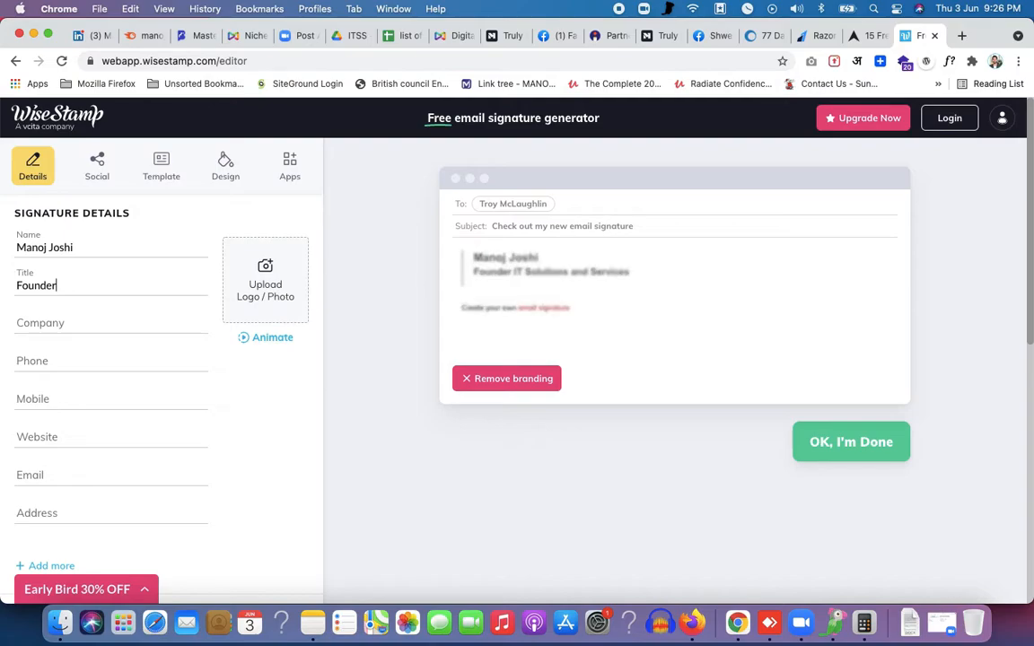
{"action": "left_click", "coordinate": [90, 324]}
{"action": "type", "text": "IT"}
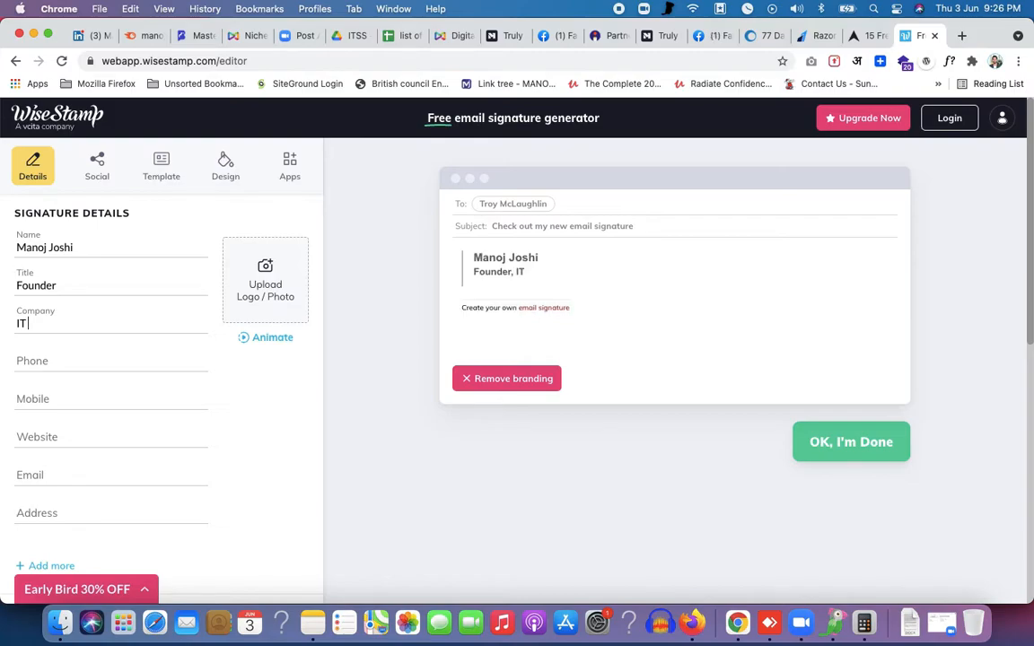
{"action": "type", "text": " solutions & Ser"}
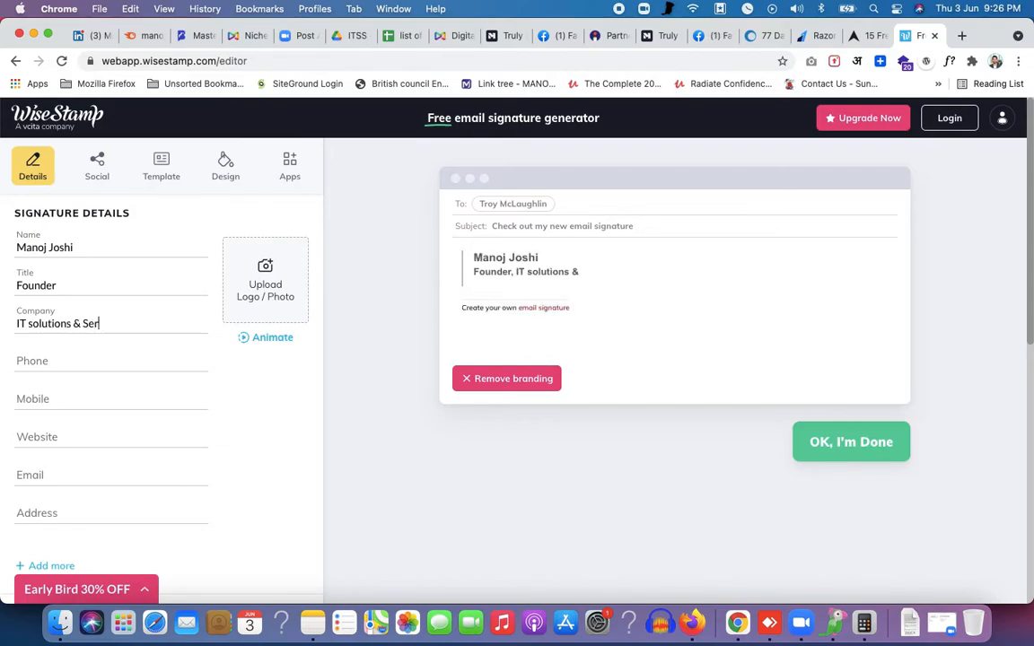
{"action": "type", "text": "vices"}
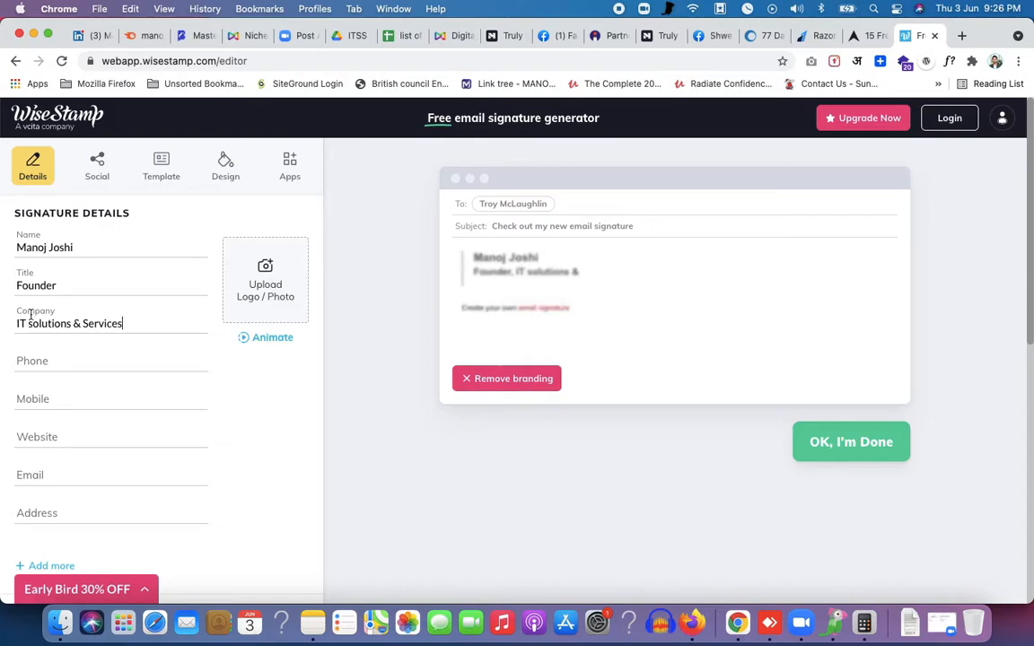
{"action": "key", "text": "BackSpace"}
{"action": "type", "text": "S"}
{"action": "left_click", "coordinate": [73, 366]}
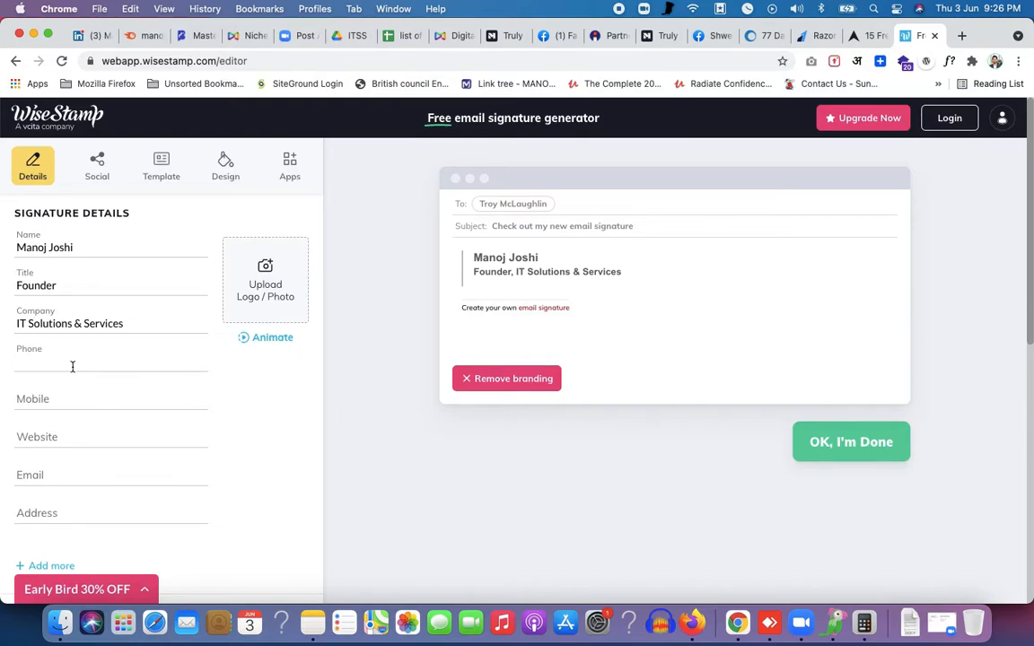
{"action": "left_click", "coordinate": [57, 396]}
Enter the signer's mobile number in the Mobile field
{"action": "left_click", "coordinate": [32, 357]}
{"action": "left_click", "coordinate": [50, 400]}
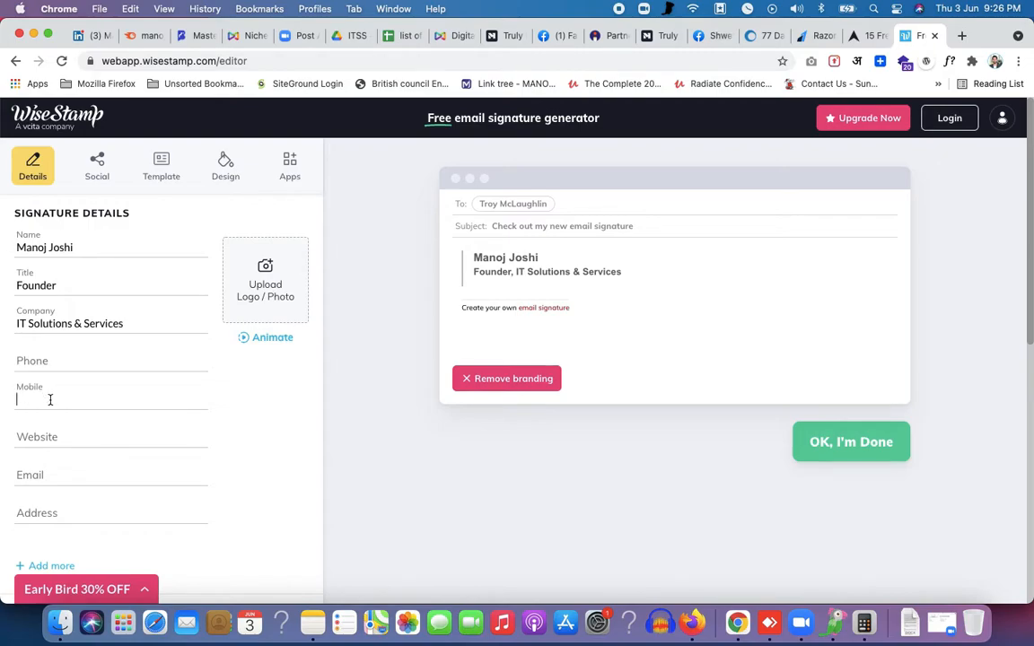
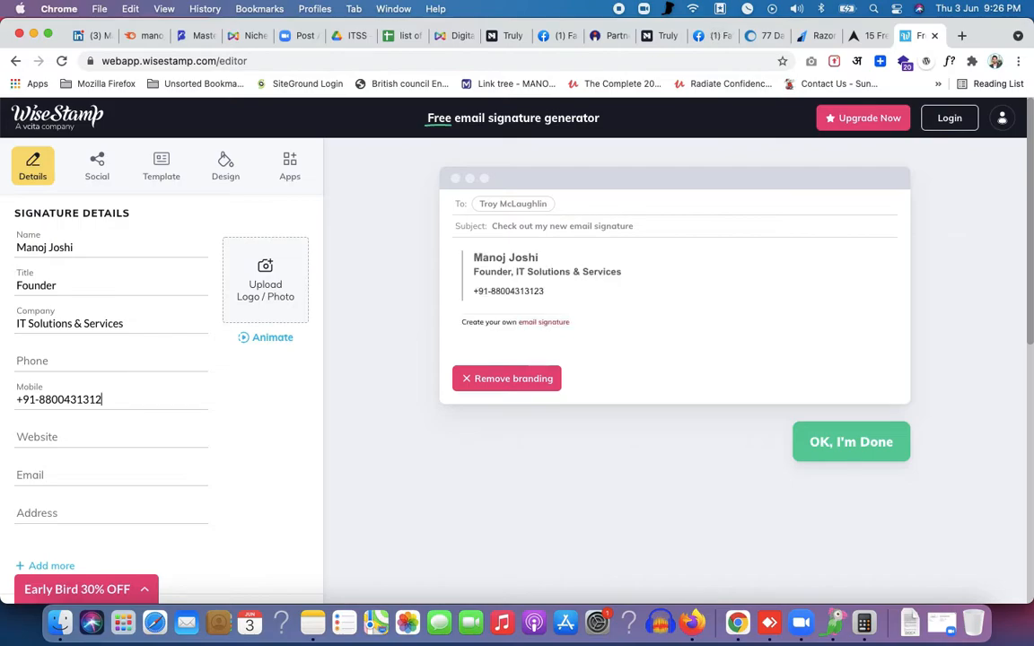
Add the personal website URL and the contact e-mail address
{"action": "left_click", "coordinate": [51, 437]}
{"action": "type", "text": "m"}
{"action": "key", "text": "BackSpace"}
{"action": "type", "text": "htt"}
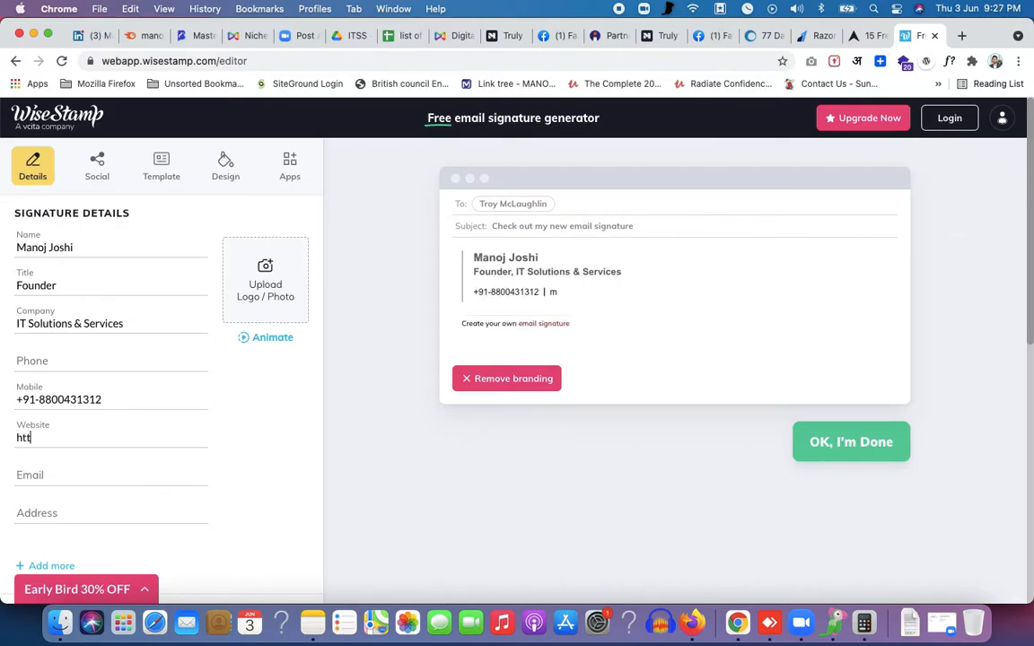
{"action": "type", "text": "ps://w"}
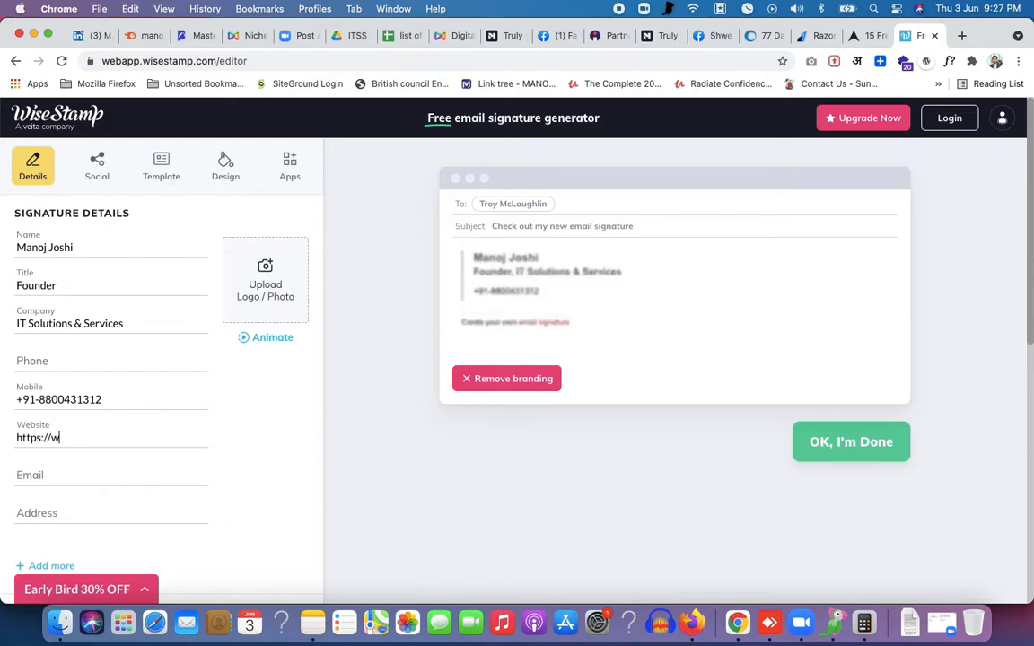
{"action": "type", "text": "ww.manojj"}
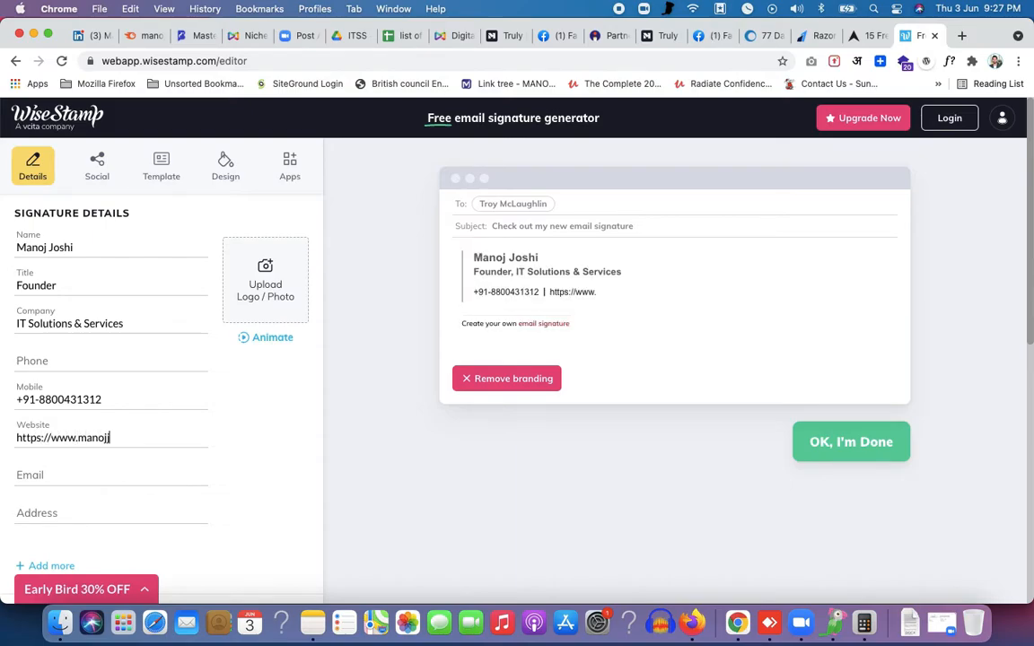
{"action": "type", "text": "oshi.tech"}
{"action": "left_click", "coordinate": [57, 476]}
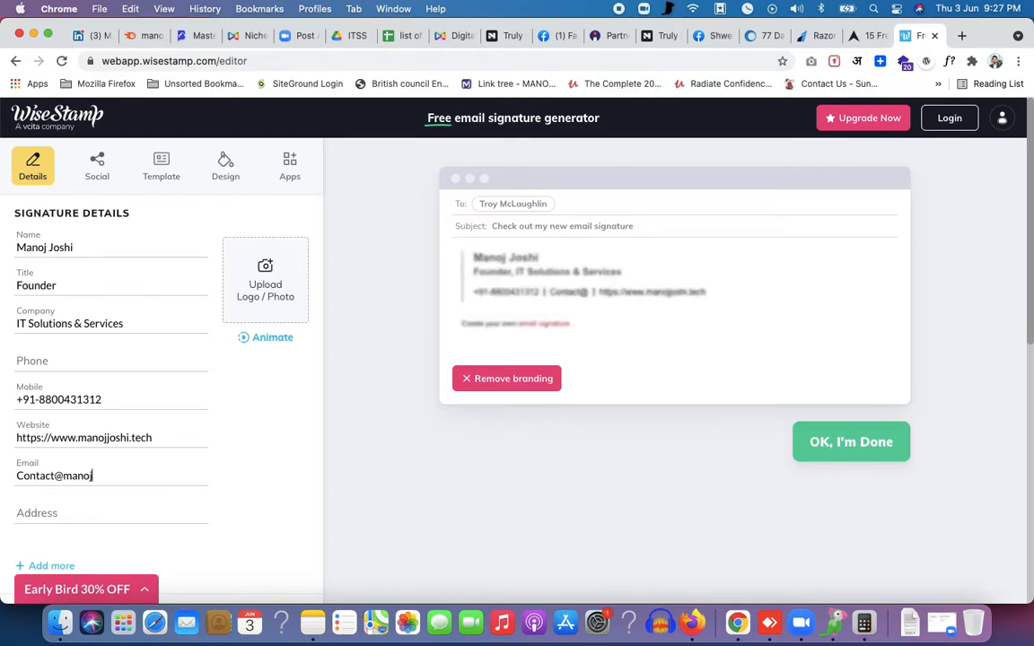
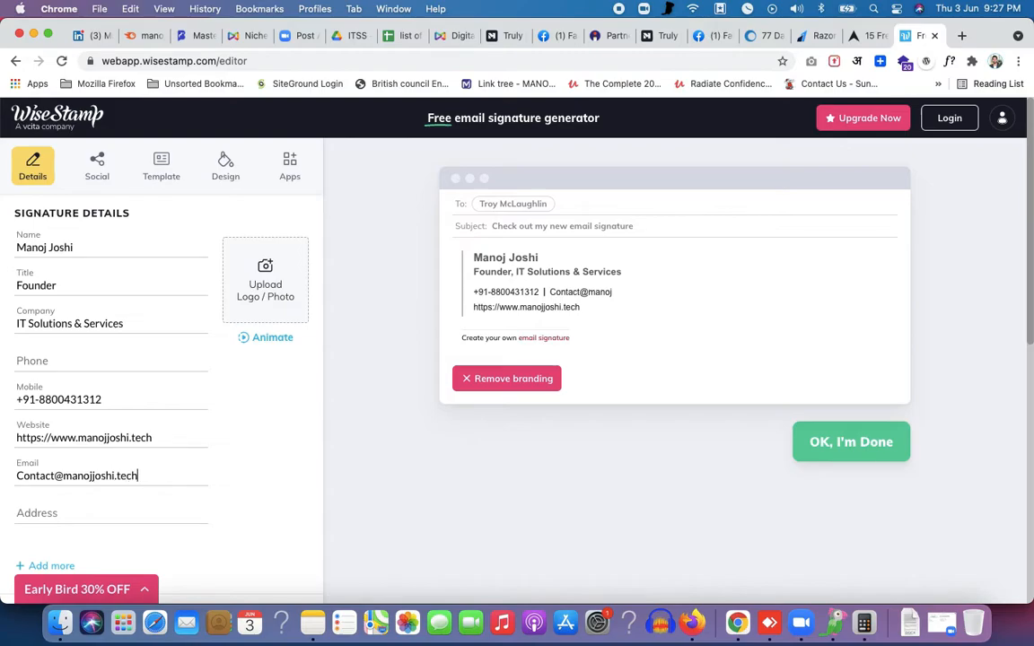
{"action": "left_click", "coordinate": [26, 512]}
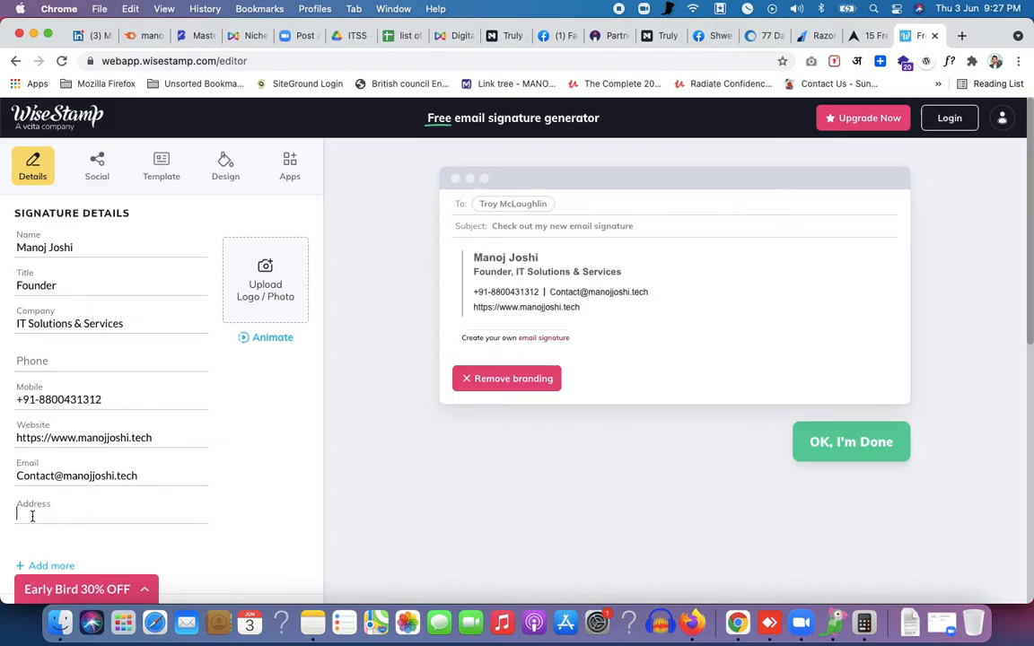
{"action": "type", "text": "B"}
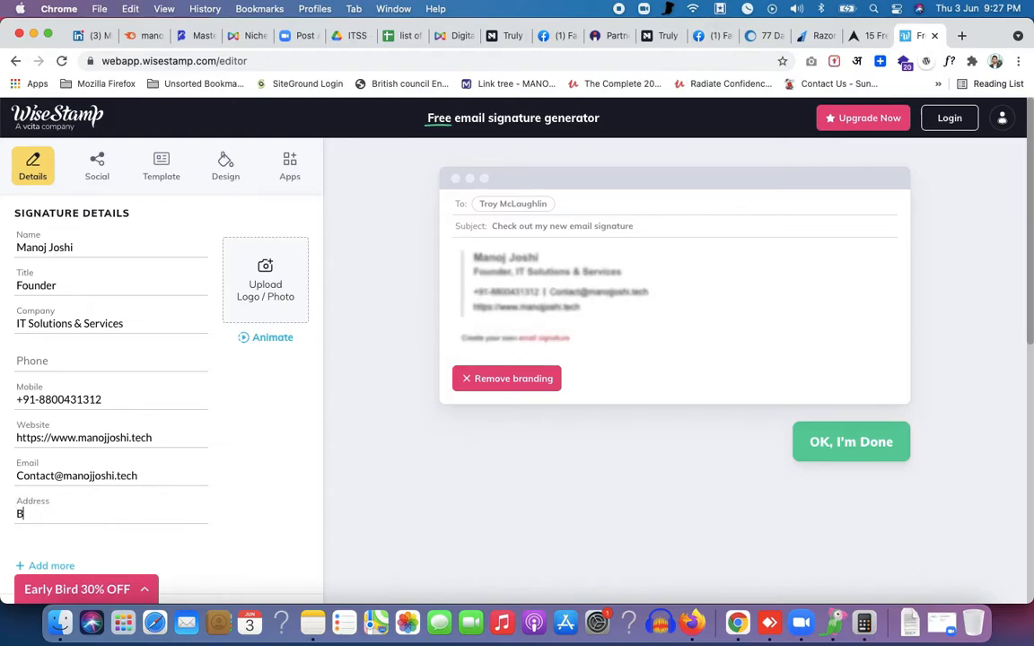
{"action": "key", "text": "BackSpace"}
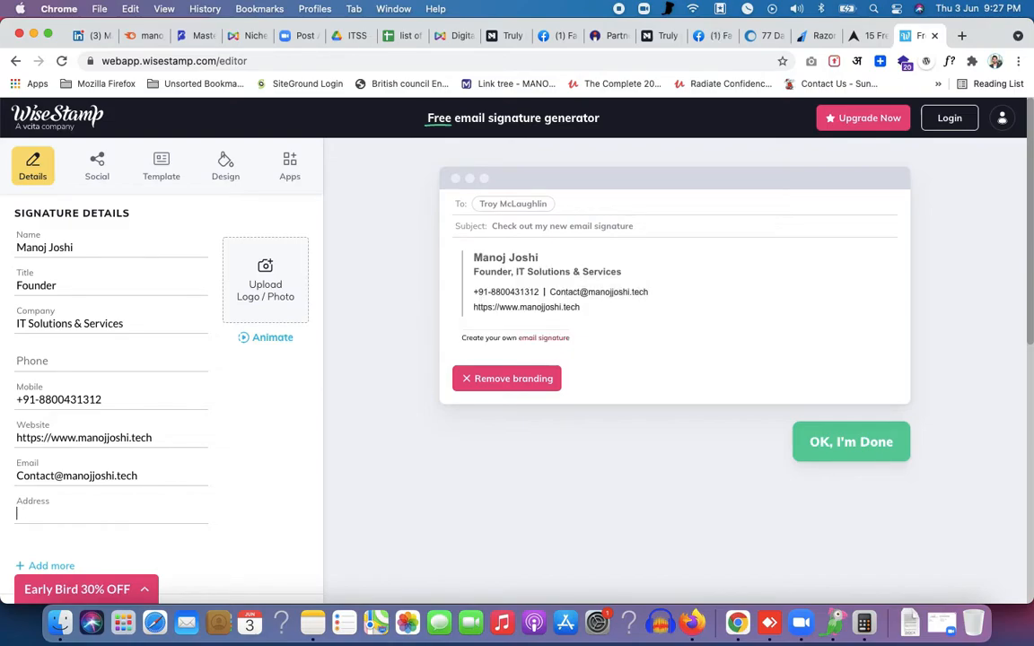
{"action": "type", "text": "Uttam nagr"}
{"action": "key", "text": "BackSpace"}
{"action": "key", "text": "BackSpace"}
{"action": "key", "text": "BackSpace"}
{"action": "type", "text": "Nagar, New Delhi"}
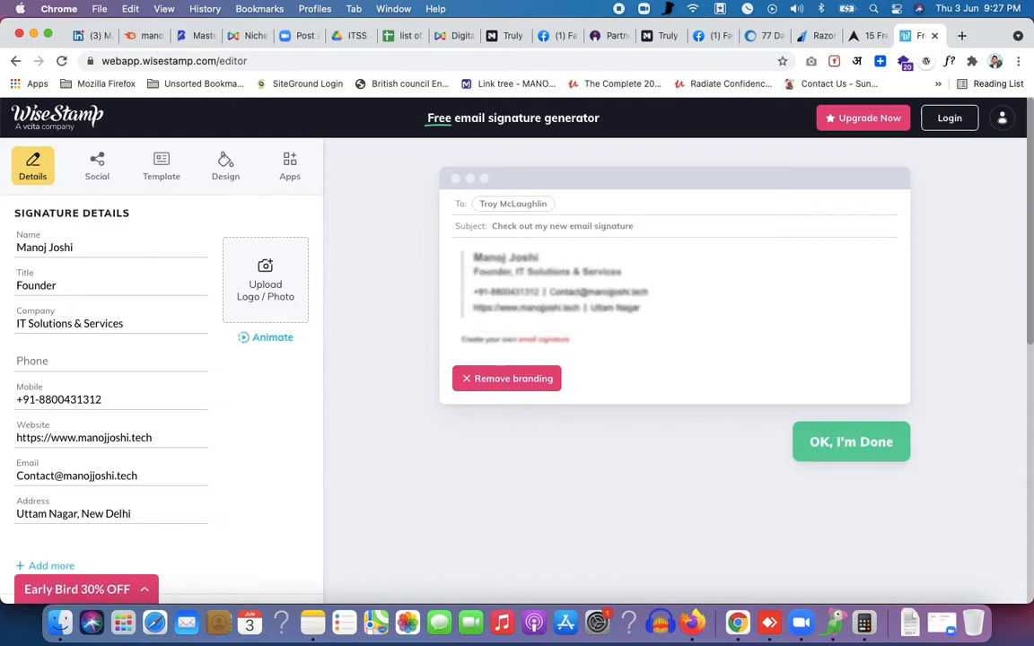
{"action": "type", "text": "-1100"}
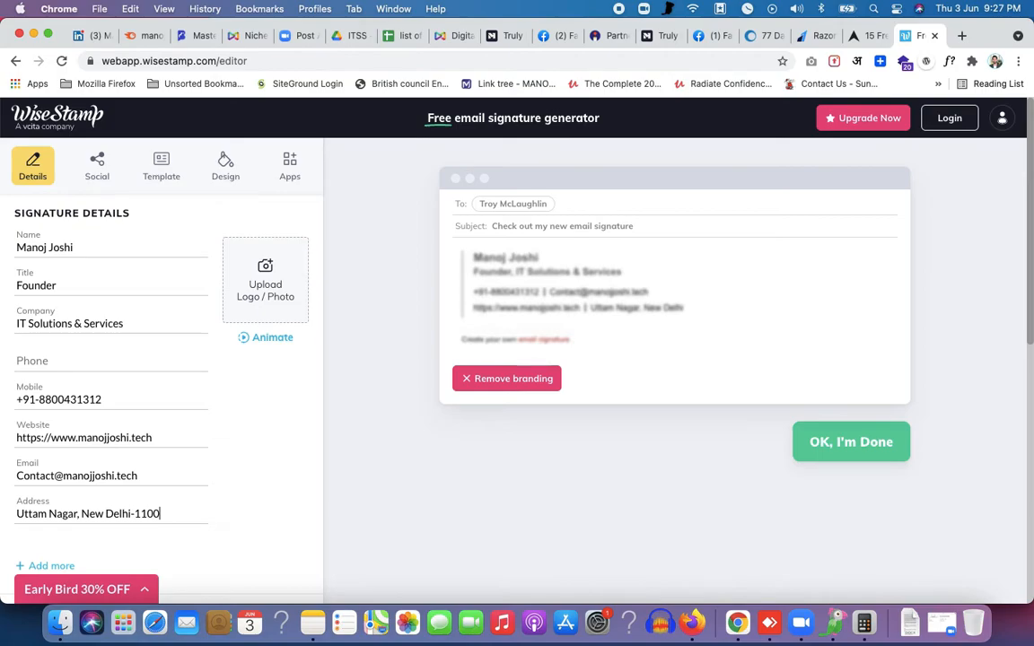
{"action": "type", "text": "59"}
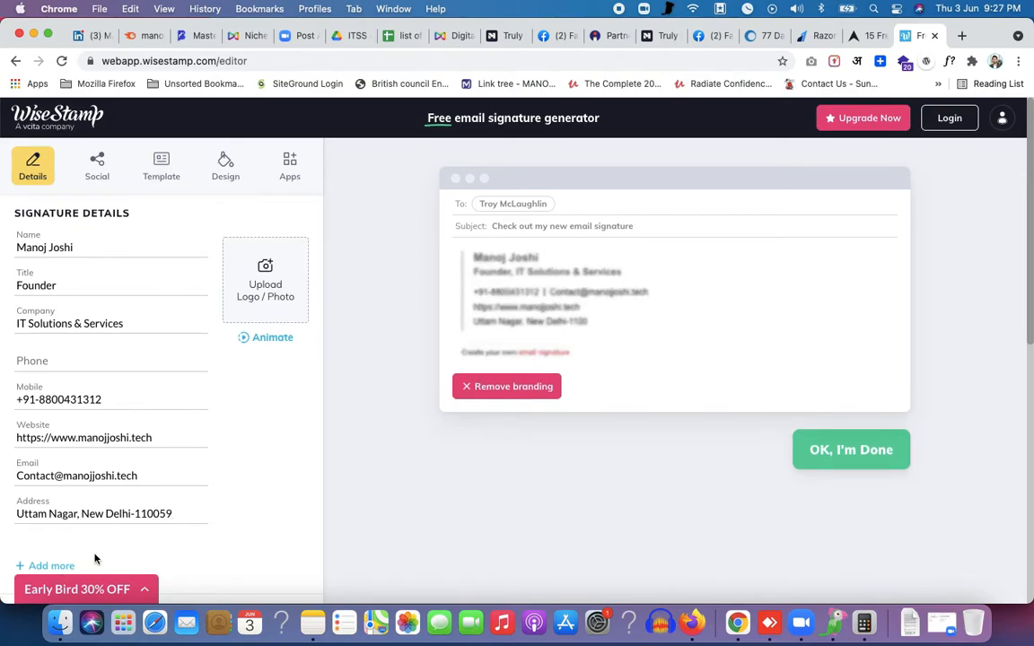
{"action": "scroll", "coordinate": [81, 530], "scroll_direction": "down", "scroll_amount": 3}
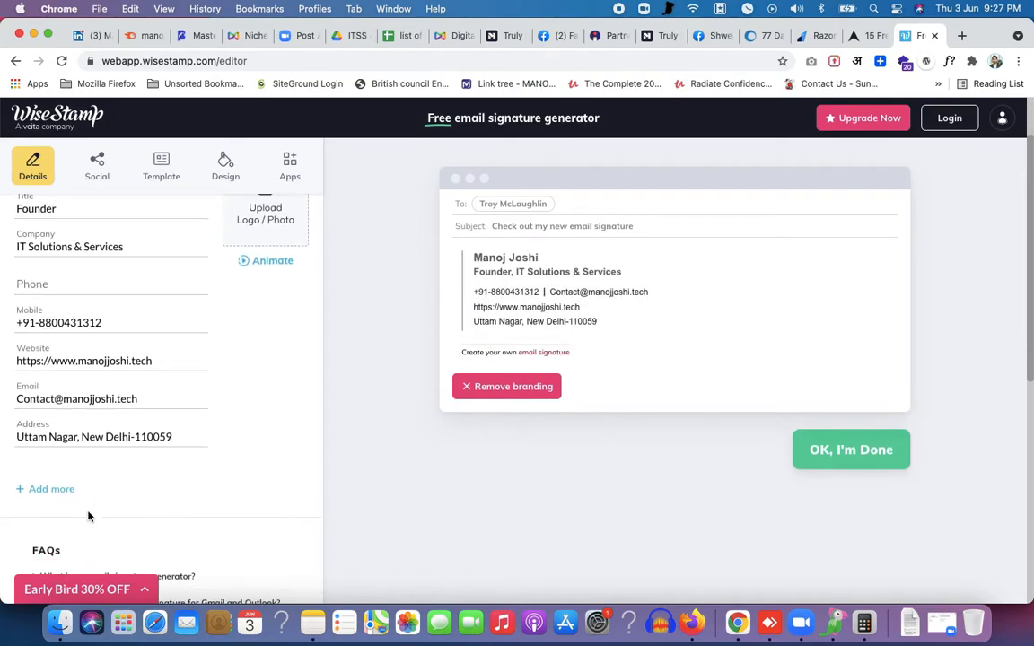
{"action": "left_click", "coordinate": [49, 483]}
{"action": "left_click", "coordinate": [46, 479]}
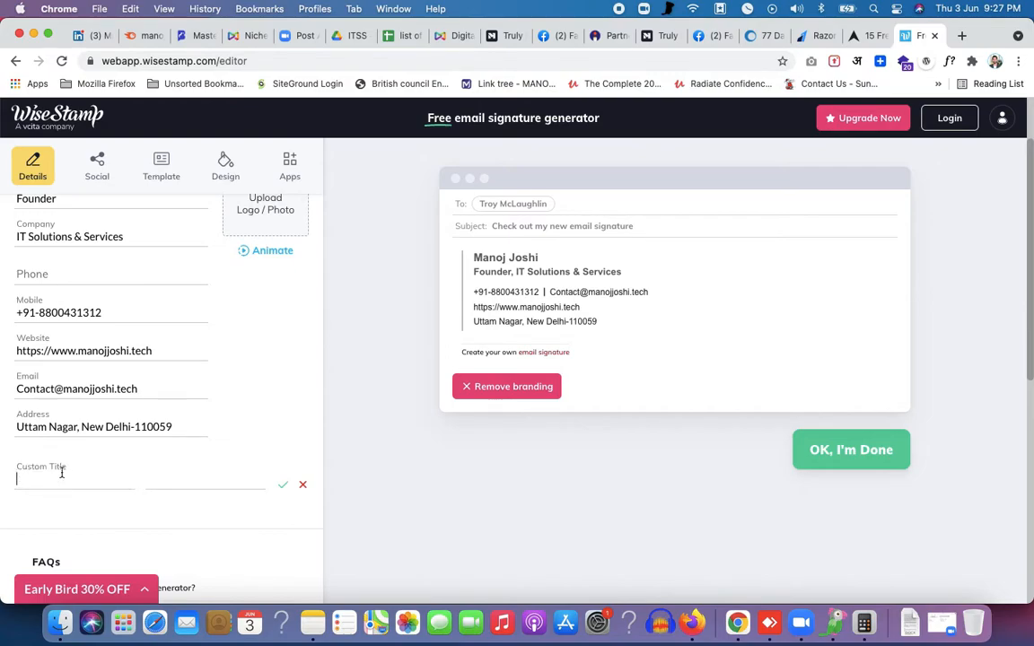
{"action": "left_click", "coordinate": [303, 485]}
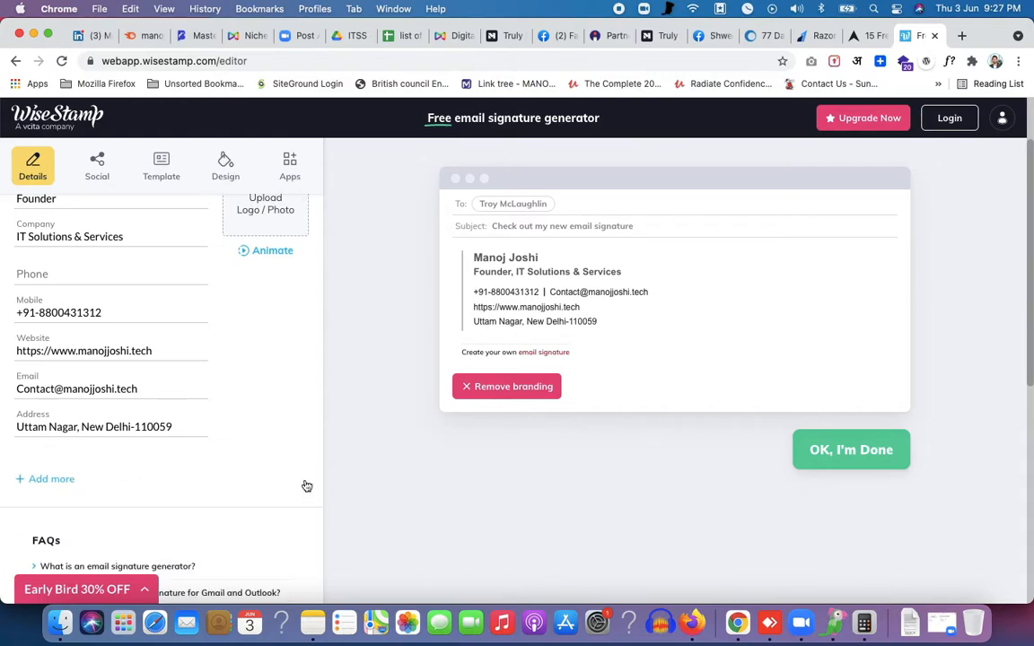
{"action": "scroll", "coordinate": [272, 310], "scroll_direction": "up", "scroll_amount": 3}
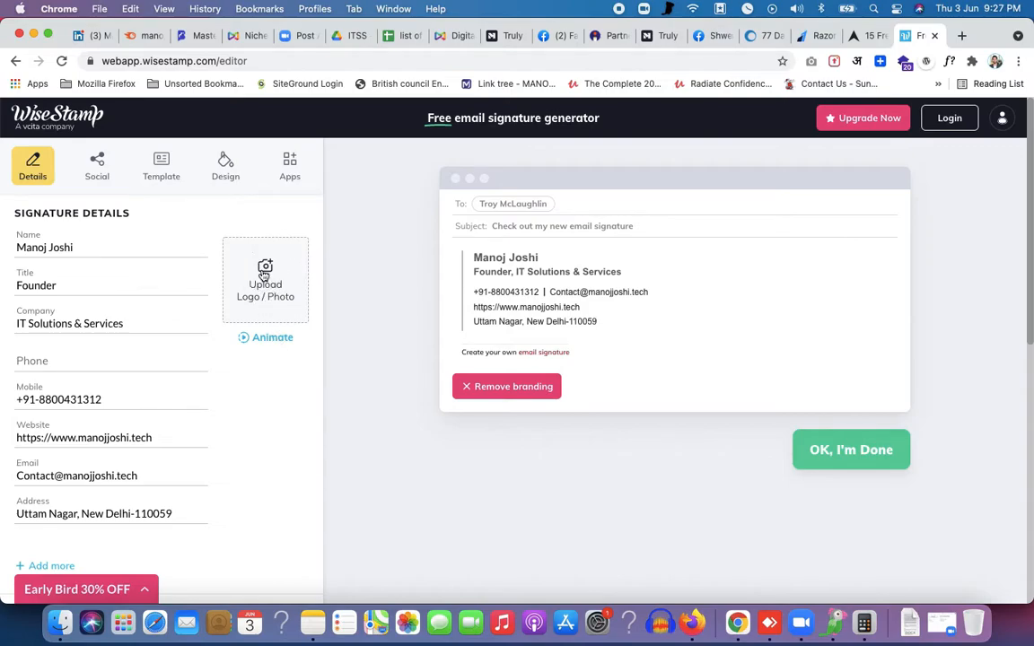
{"action": "left_click", "coordinate": [269, 269]}
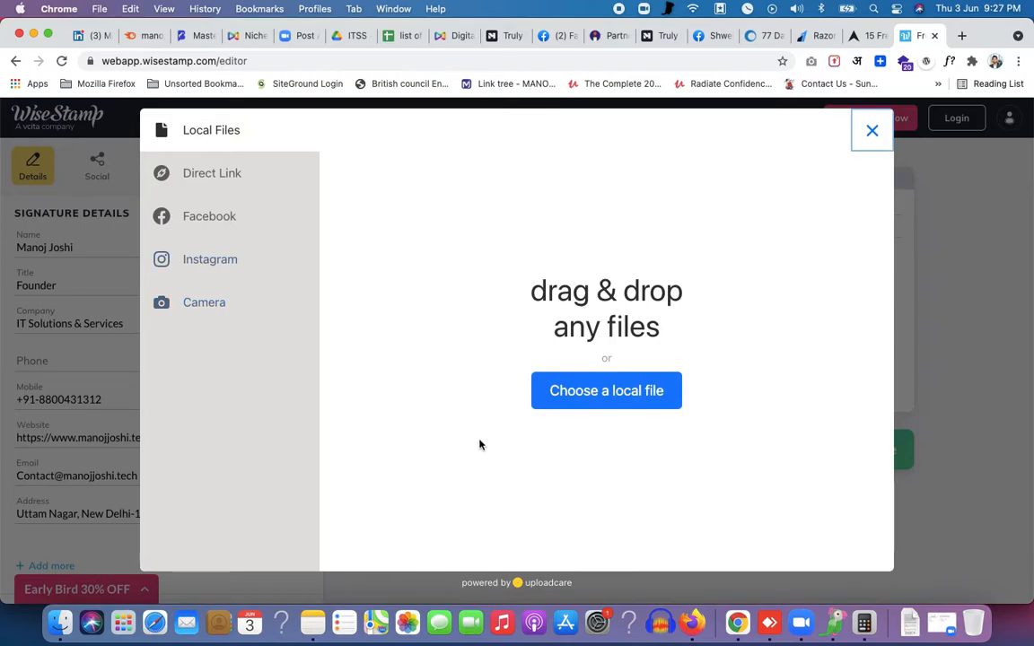
{"action": "left_click", "coordinate": [623, 400]}
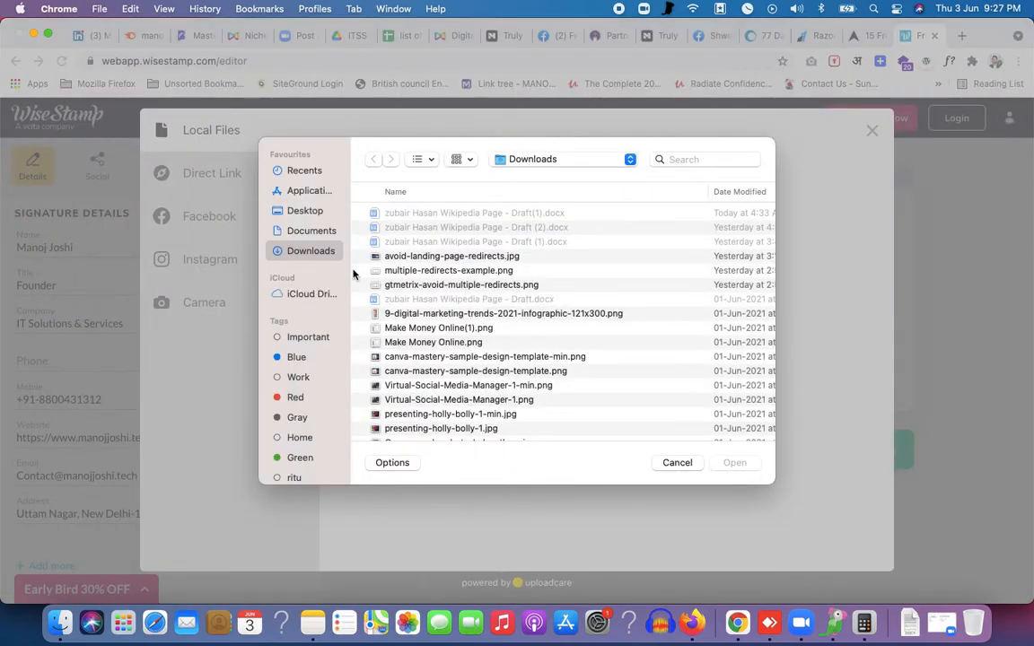
{"action": "left_click", "coordinate": [301, 210]}
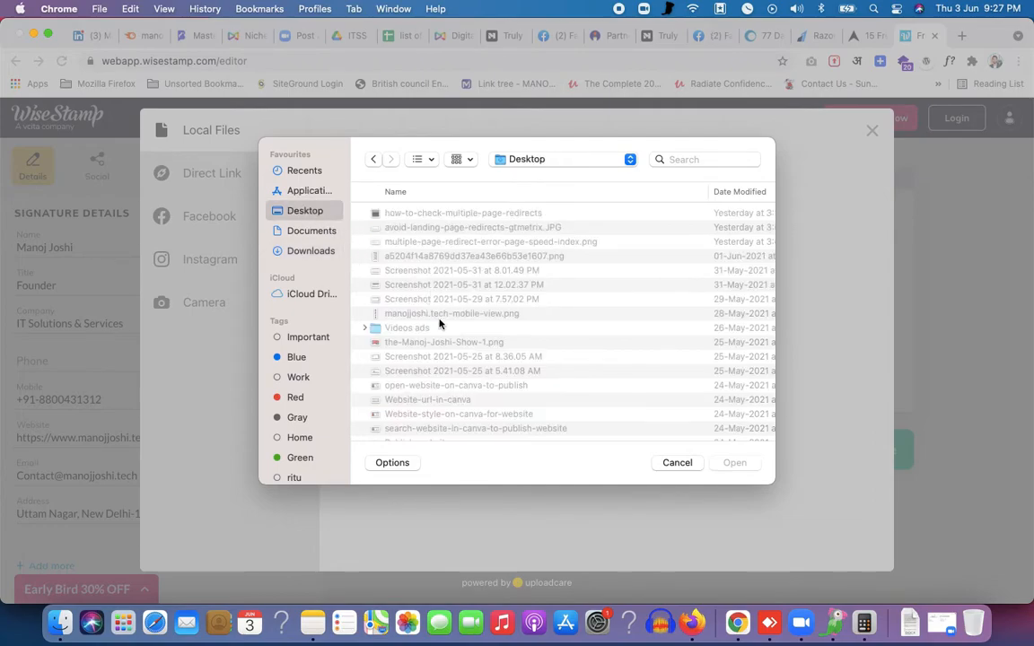
{"action": "left_click", "coordinate": [423, 360]}
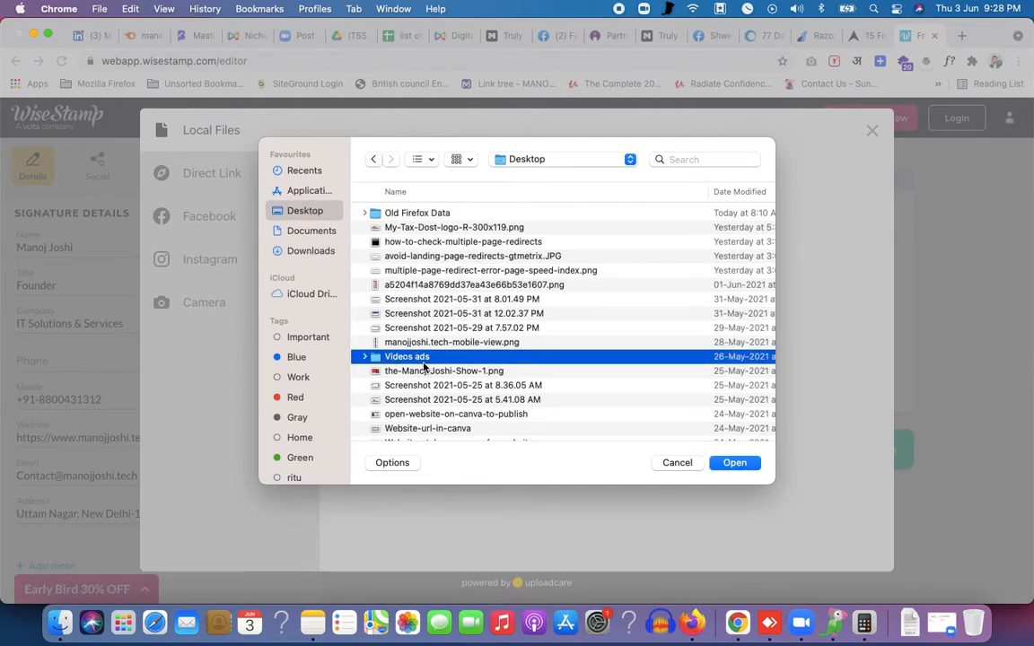
{"action": "scroll", "coordinate": [423, 365], "scroll_direction": "down", "scroll_amount": 10}
{"action": "left_click", "coordinate": [423, 428]}
{"action": "left_click", "coordinate": [425, 429]}
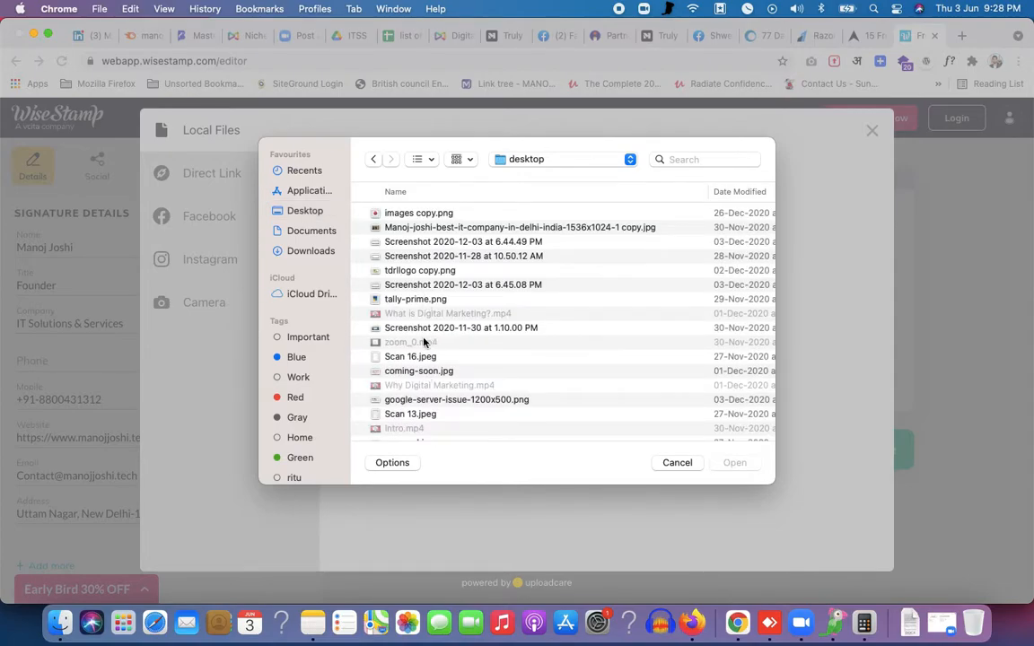
Scroll through the desktop folder's files to locate the portrait photo
{"action": "scroll", "coordinate": [425, 343], "scroll_direction": "down", "scroll_amount": 3}
{"action": "scroll", "coordinate": [426, 343], "scroll_direction": "down", "scroll_amount": 10}
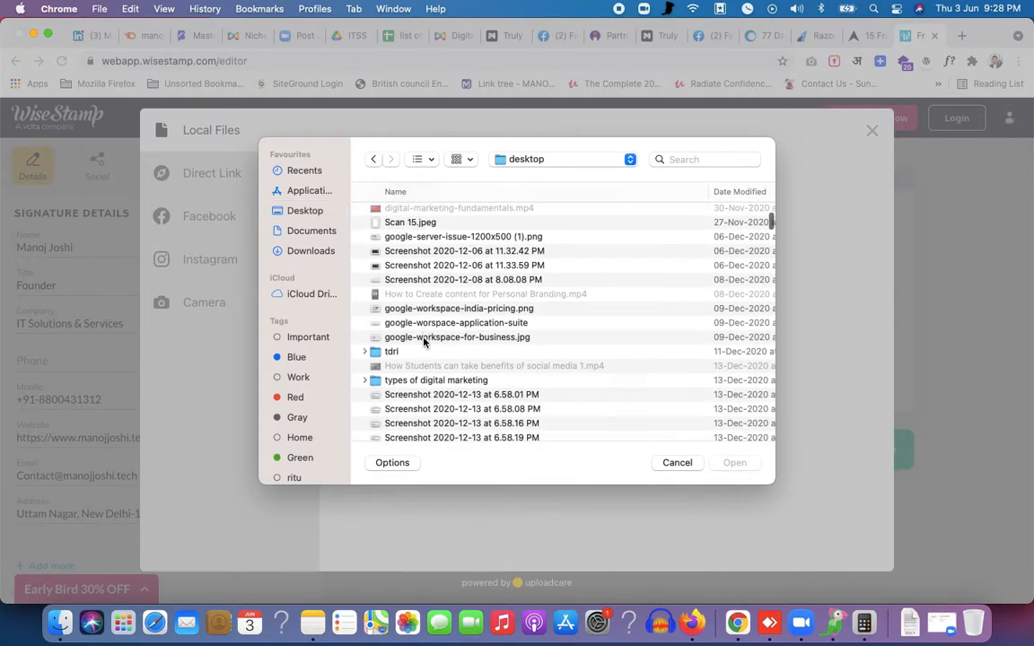
{"action": "scroll", "coordinate": [426, 343], "scroll_direction": "down", "scroll_amount": 10}
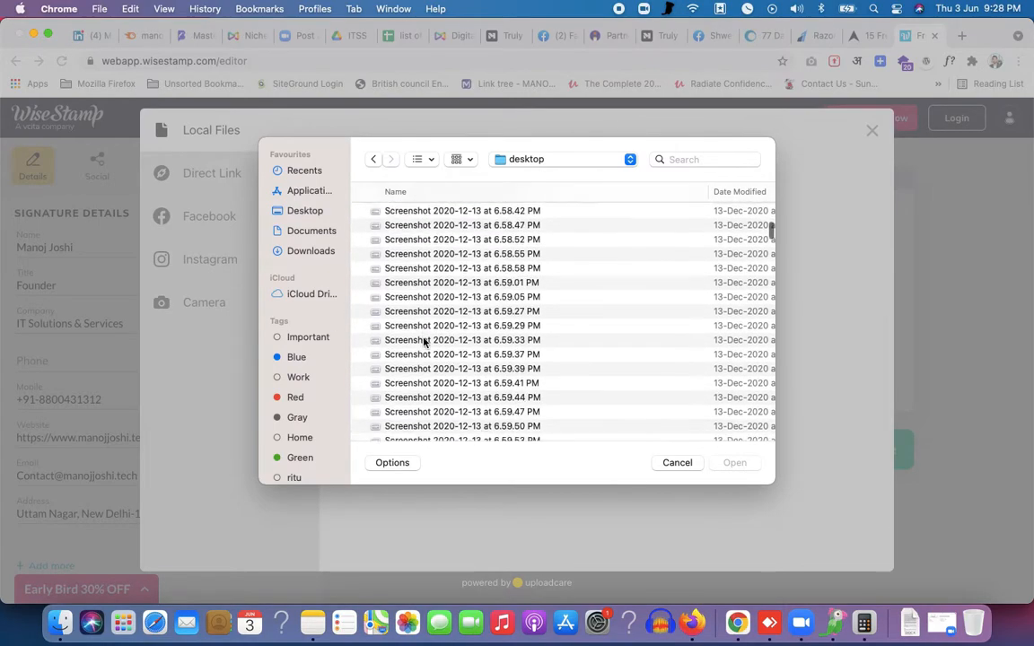
{"action": "scroll", "coordinate": [425, 343], "scroll_direction": "down", "scroll_amount": 8}
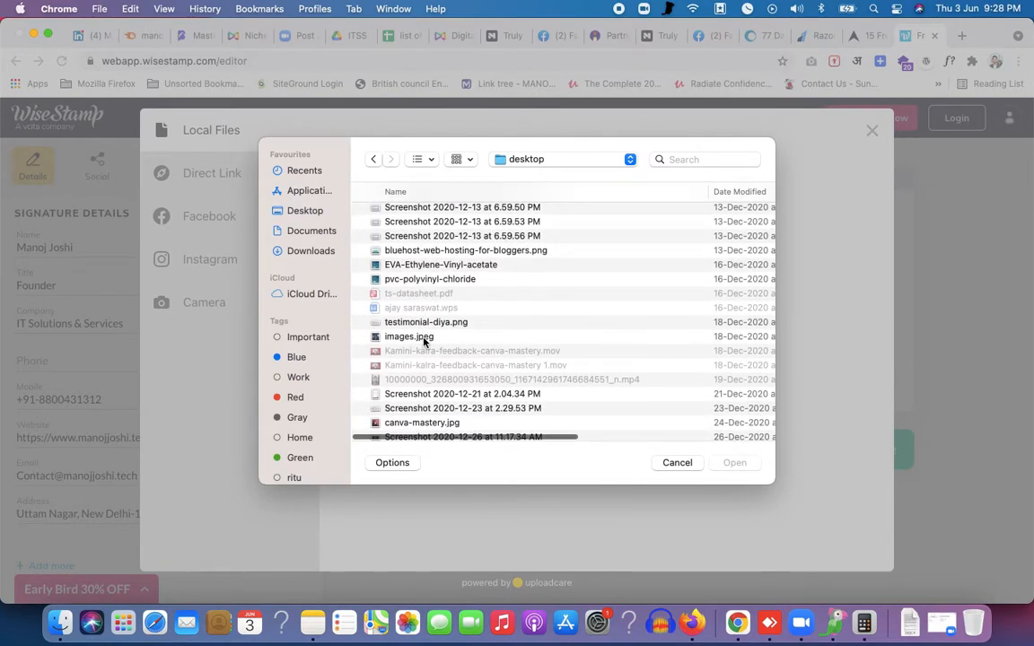
{"action": "scroll", "coordinate": [425, 343], "scroll_direction": "down", "scroll_amount": 10}
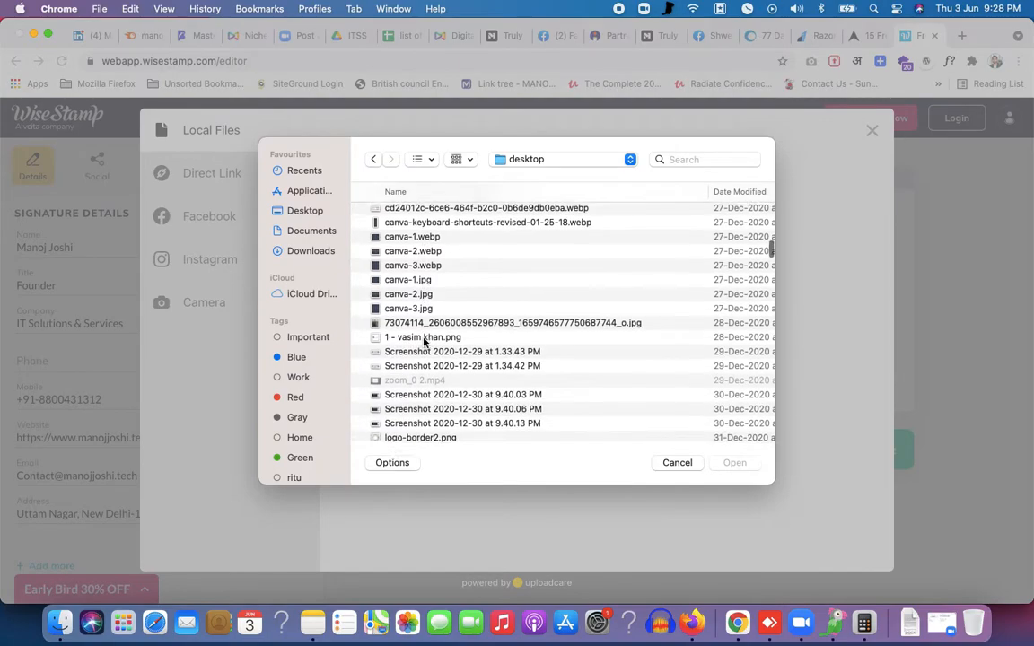
{"action": "scroll", "coordinate": [425, 343], "scroll_direction": "down", "scroll_amount": 4}
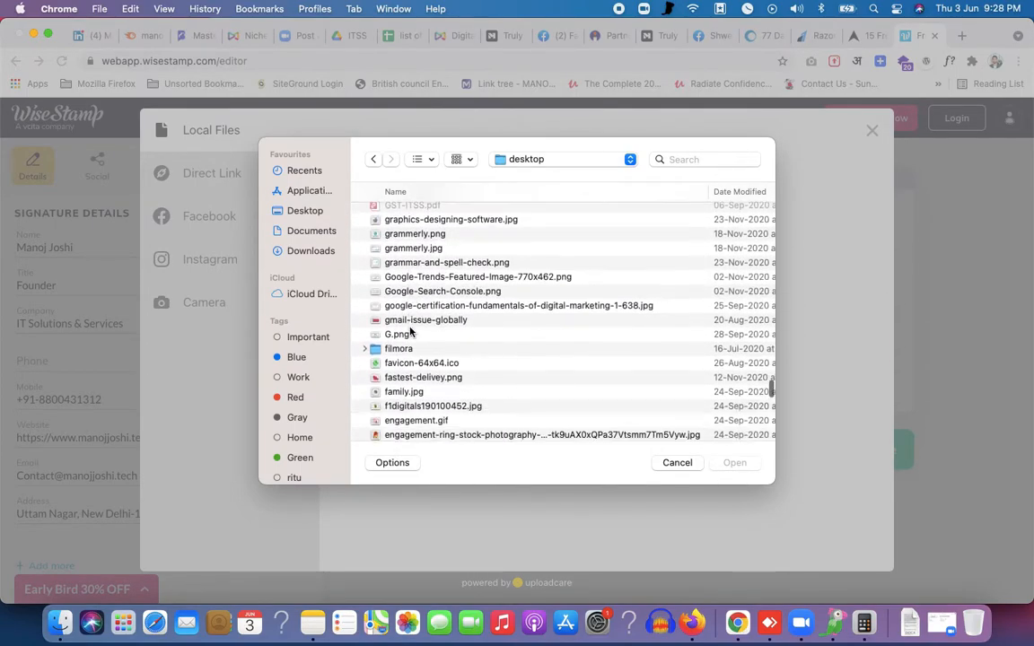
{"action": "scroll", "coordinate": [410, 330], "scroll_direction": "down", "scroll_amount": 15}
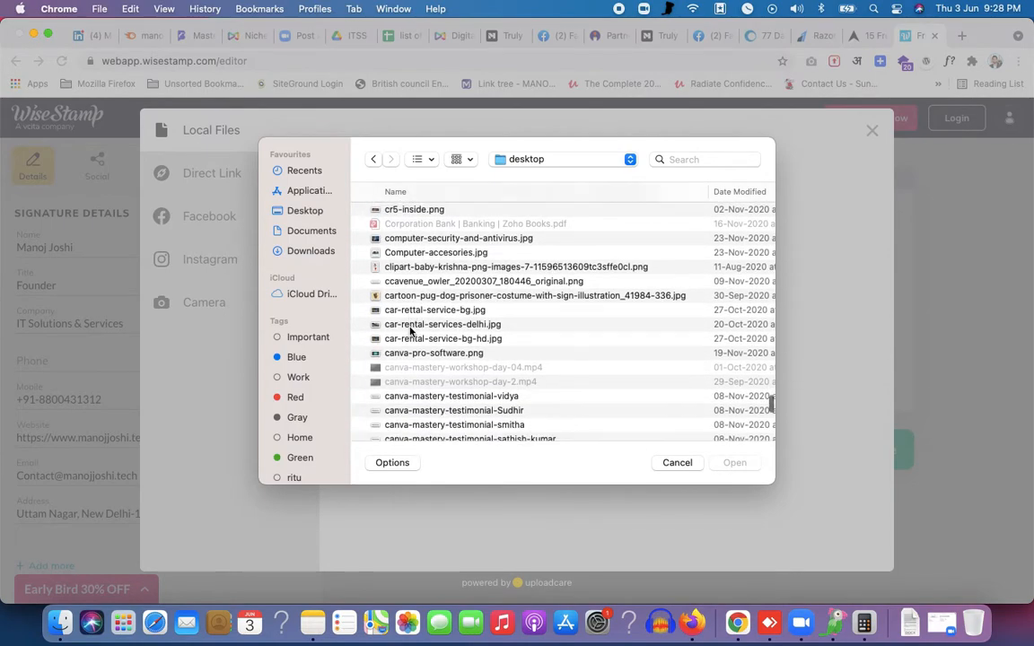
{"action": "scroll", "coordinate": [410, 330], "scroll_direction": "down", "scroll_amount": 15}
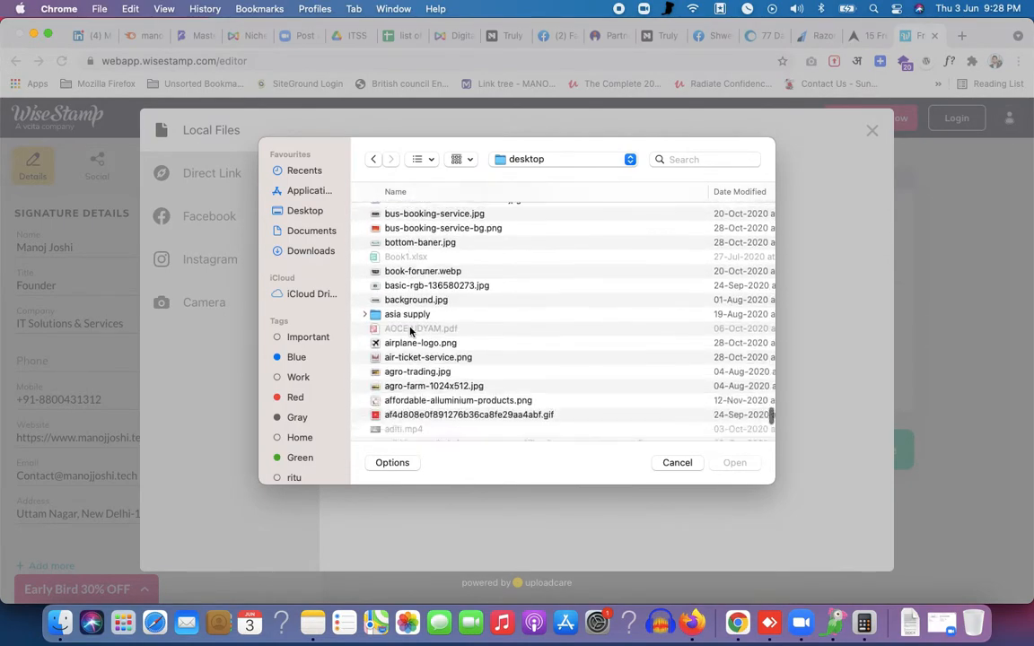
{"action": "scroll", "coordinate": [410, 330], "scroll_direction": "down", "scroll_amount": 15}
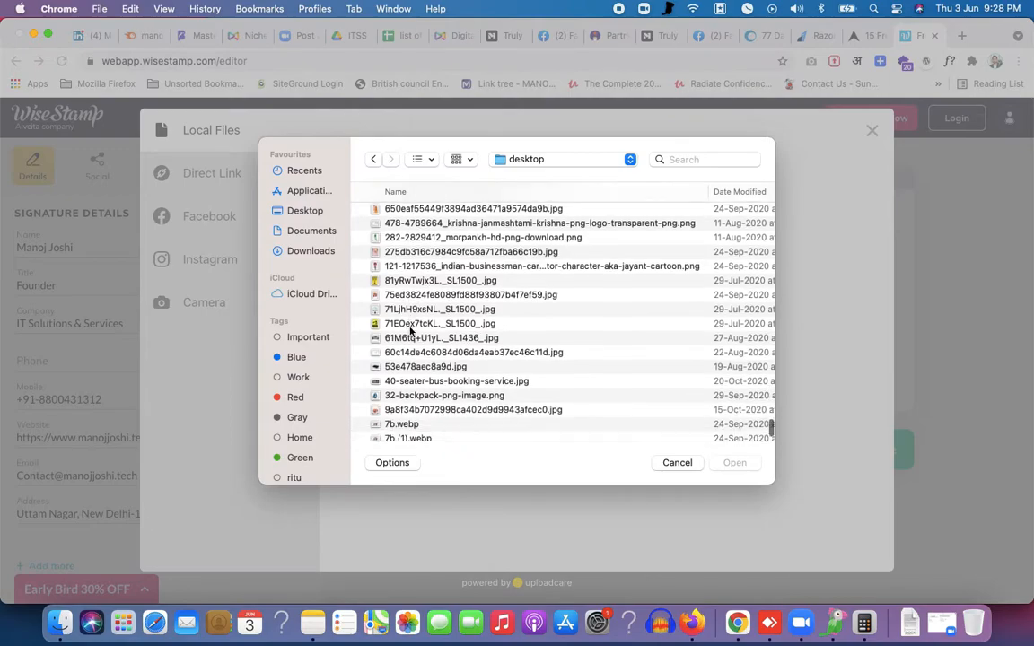
{"action": "scroll", "coordinate": [411, 330], "scroll_direction": "up", "scroll_amount": 5}
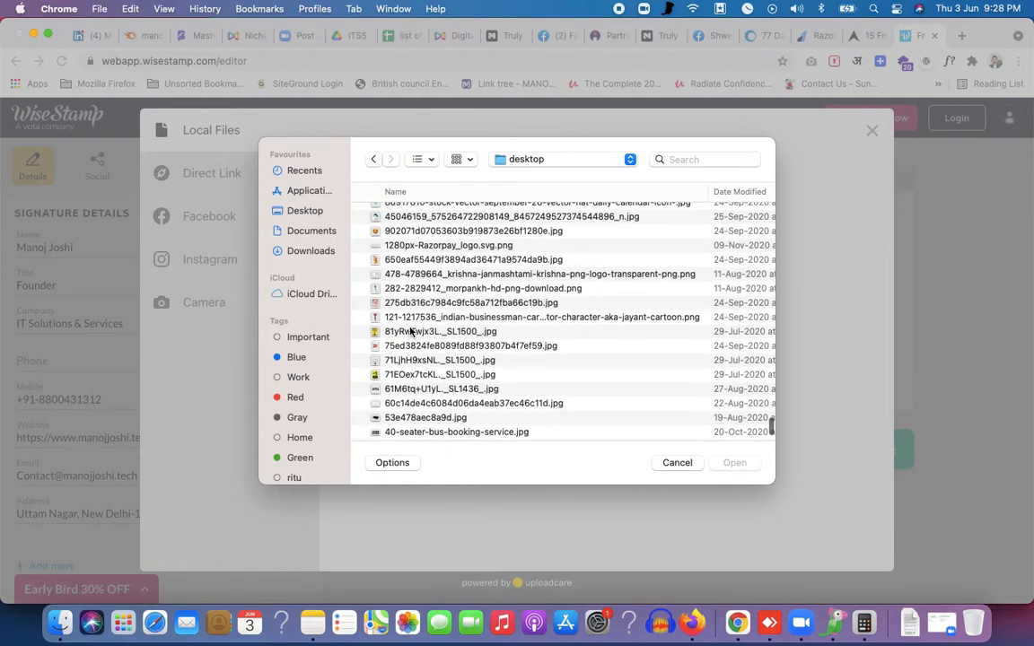
{"action": "scroll", "coordinate": [410, 330], "scroll_direction": "up", "scroll_amount": 4}
Upload the portrait jpg and accept the crop to add it to the signature
{"action": "left_click", "coordinate": [407, 320]}
{"action": "double_click", "coordinate": [407, 320]}
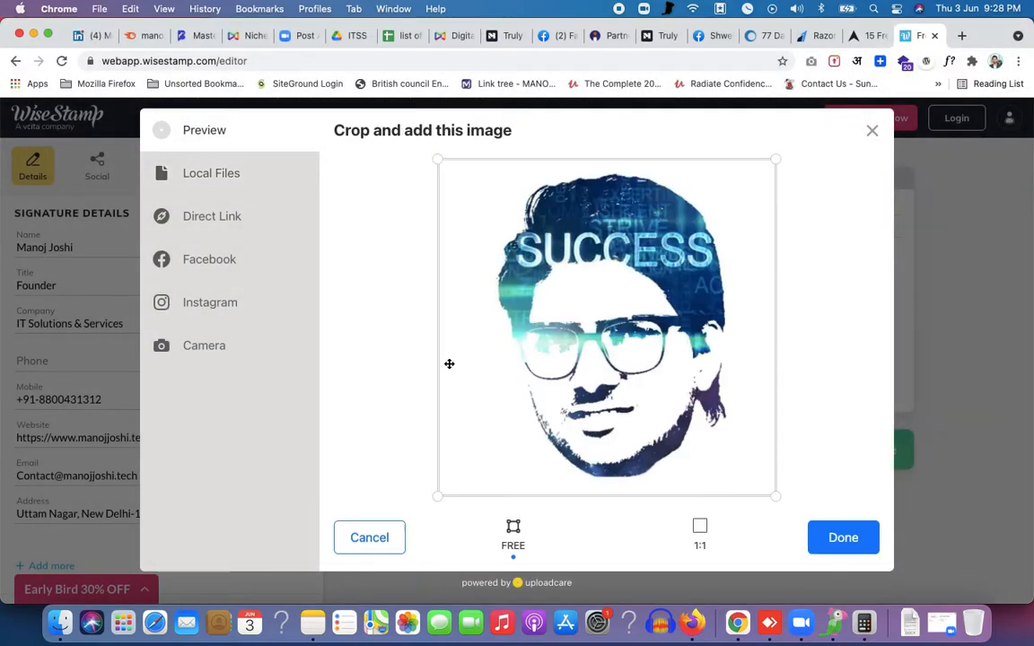
{"action": "left_click", "coordinate": [833, 544]}
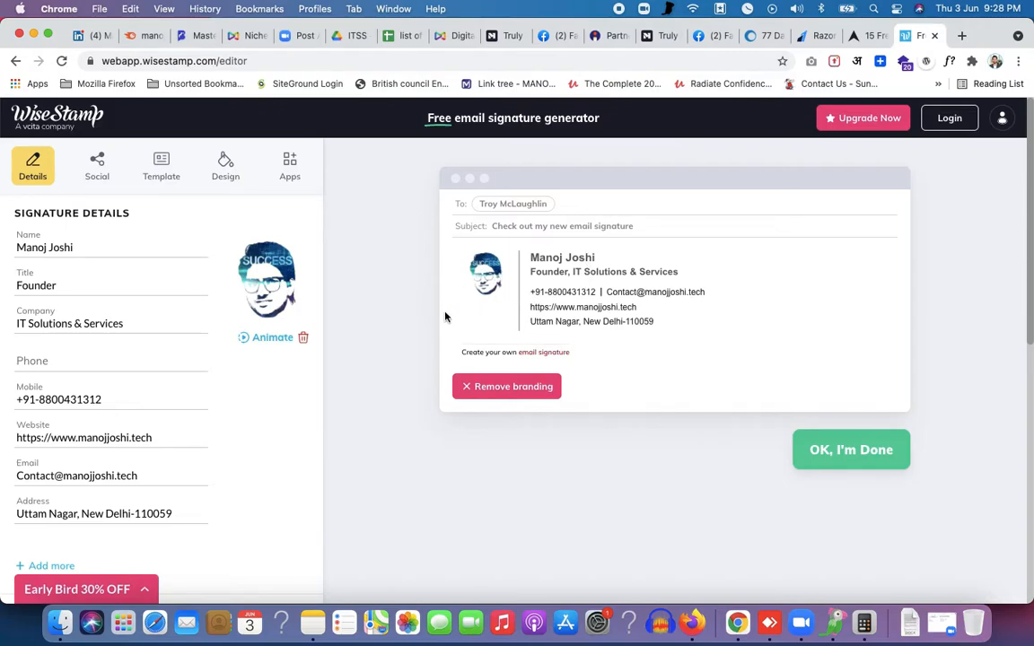
Compare the photo effects and a transition, then apply the second photo effect
{"action": "left_click", "coordinate": [249, 344]}
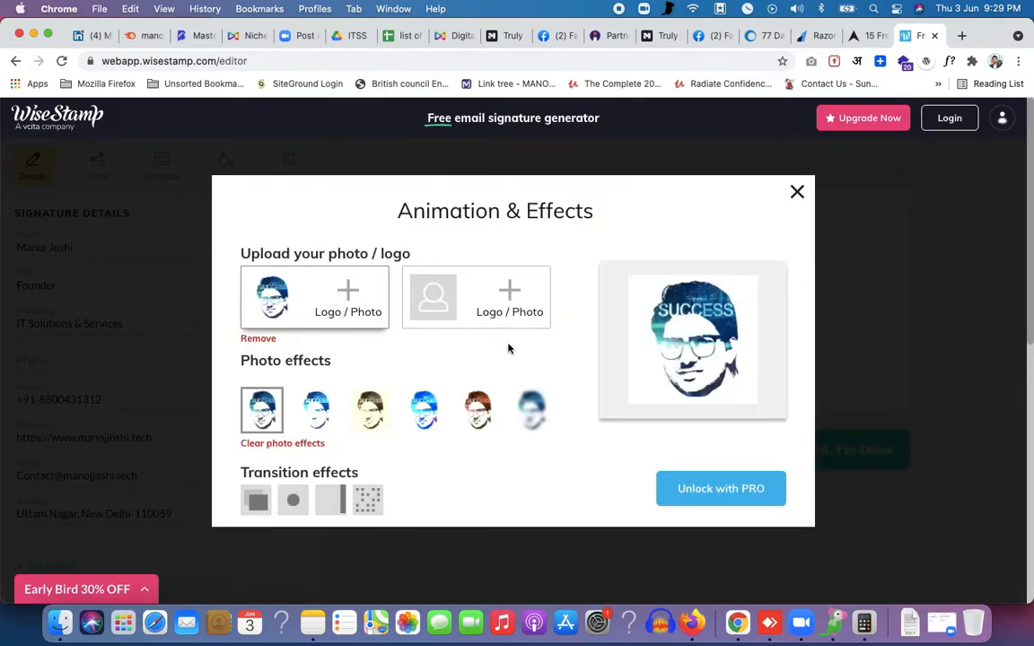
{"action": "left_click", "coordinate": [318, 411]}
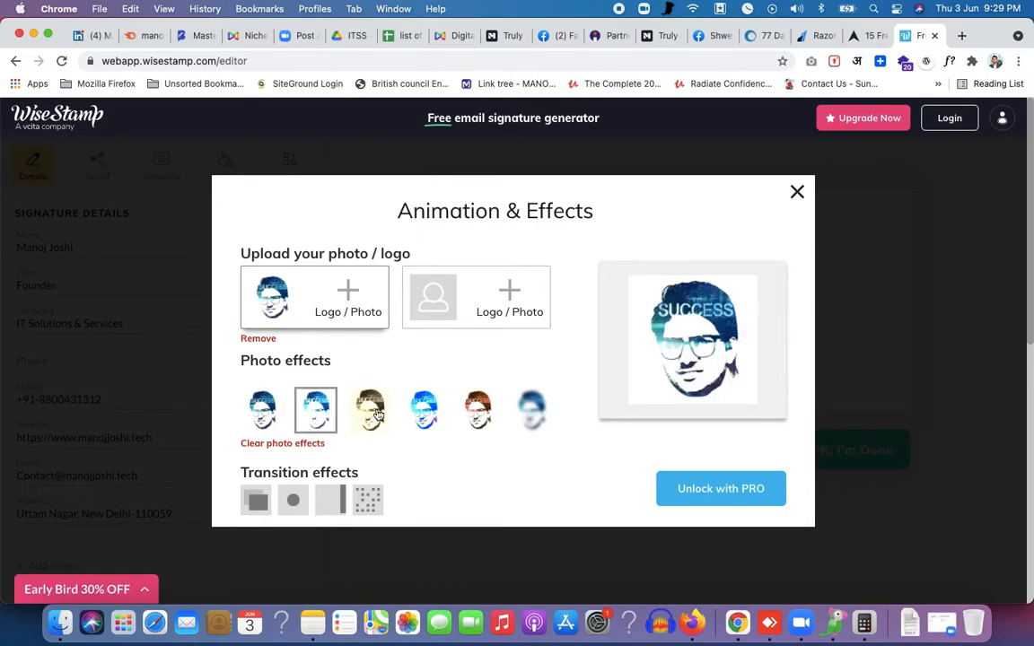
{"action": "left_click", "coordinate": [377, 413]}
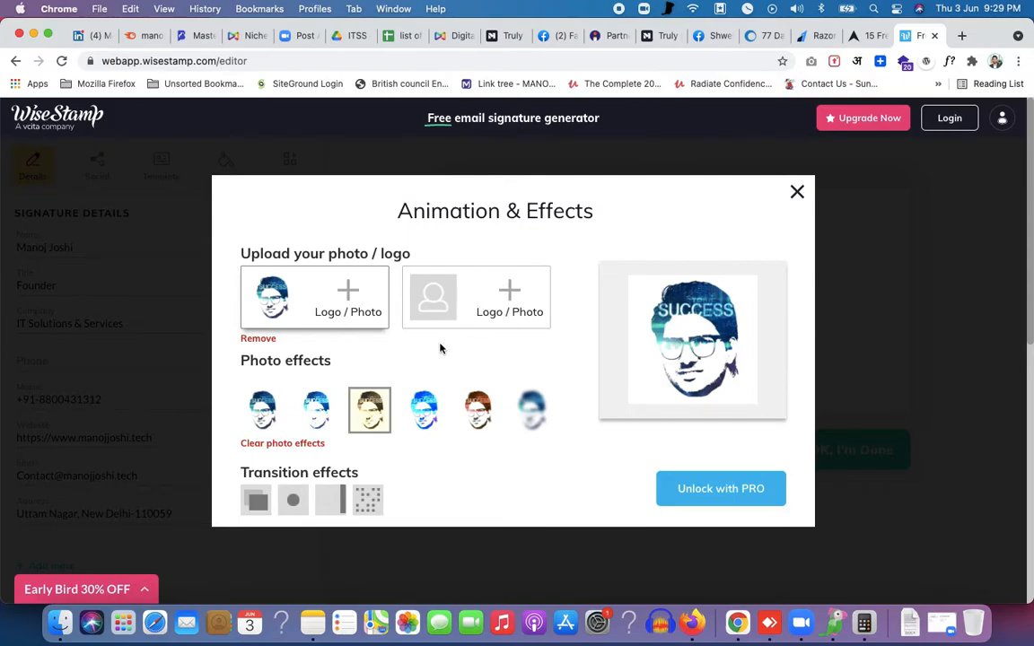
{"action": "left_click", "coordinate": [256, 500]}
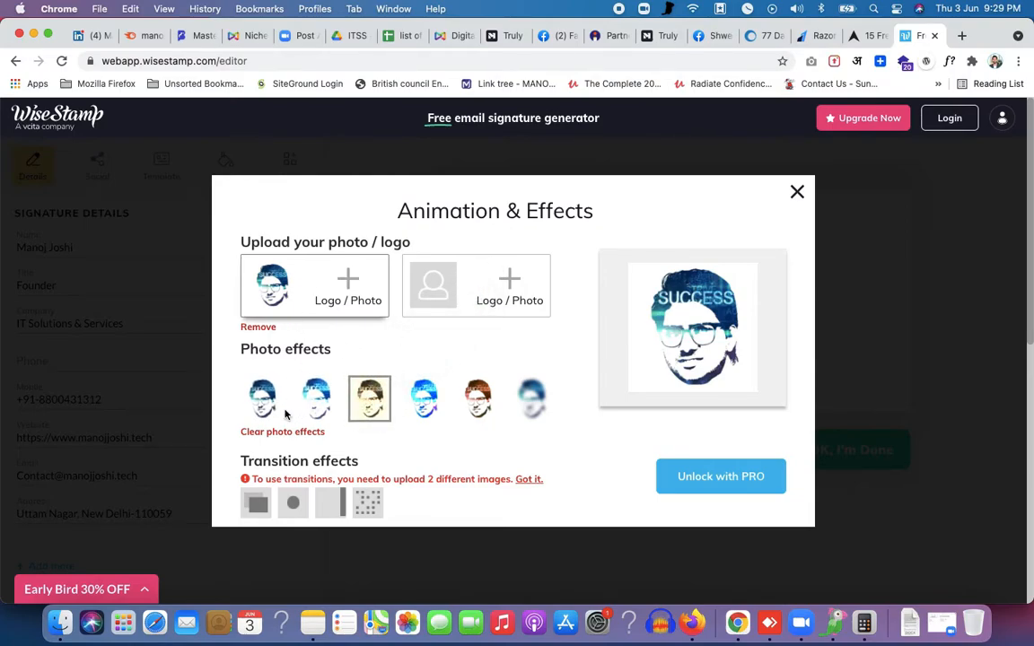
{"action": "left_click", "coordinate": [313, 401]}
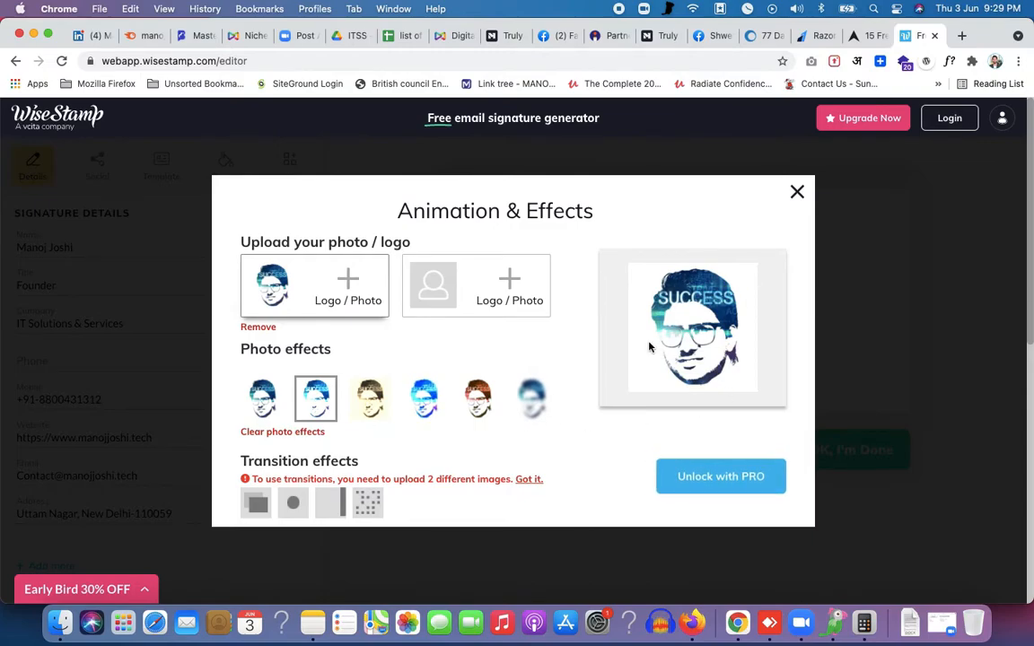
{"action": "left_click", "coordinate": [797, 192]}
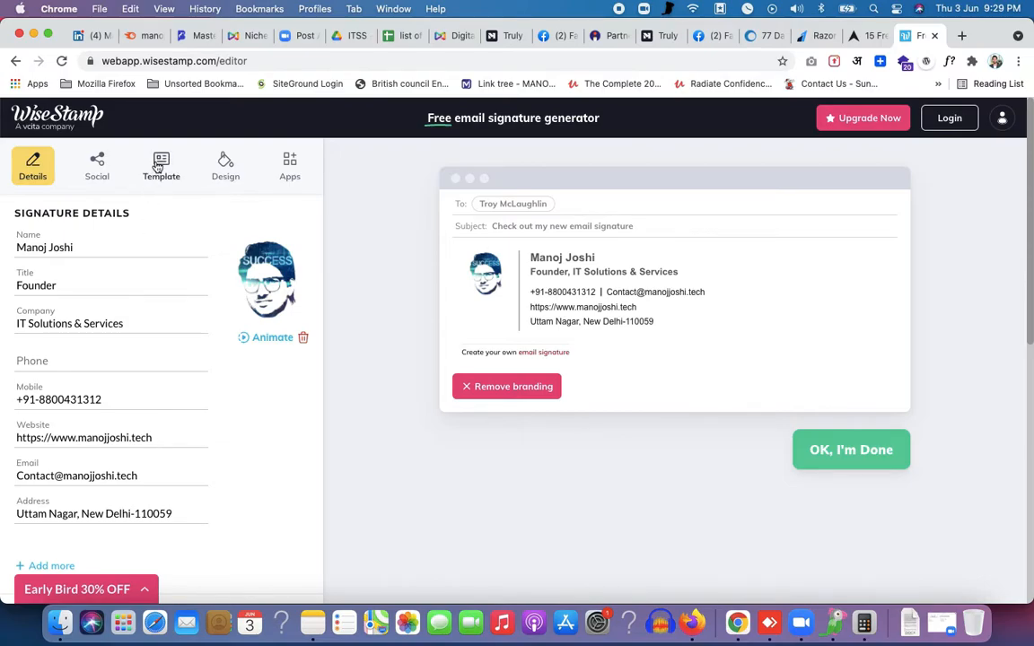
In the social section, enter the Facebook profile URL
{"action": "left_click", "coordinate": [90, 156]}
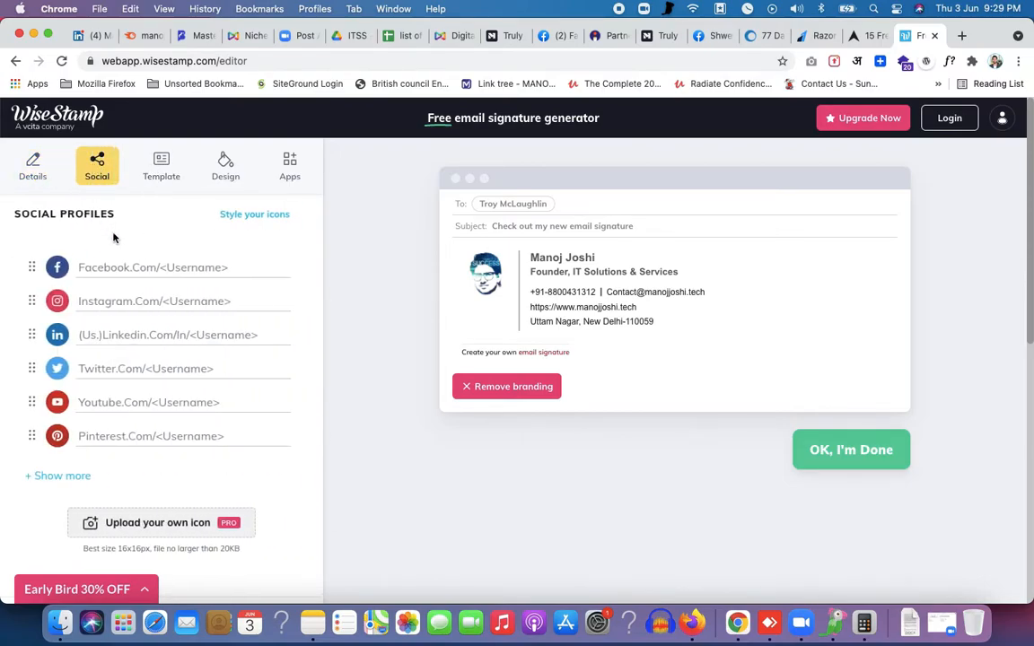
{"action": "left_click", "coordinate": [128, 267]}
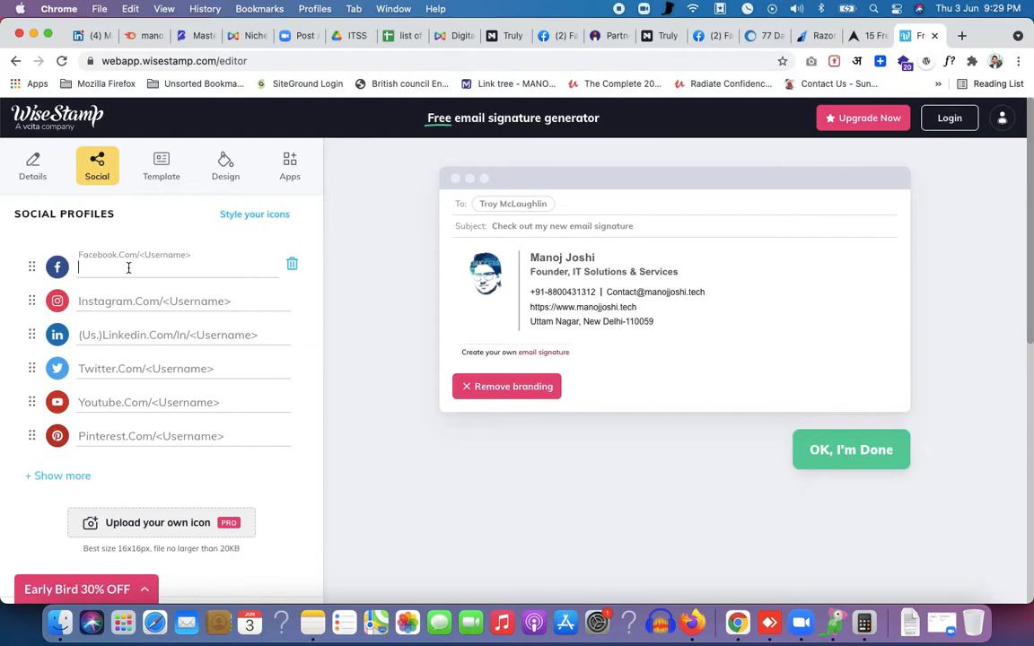
{"action": "type", "text": "https://"}
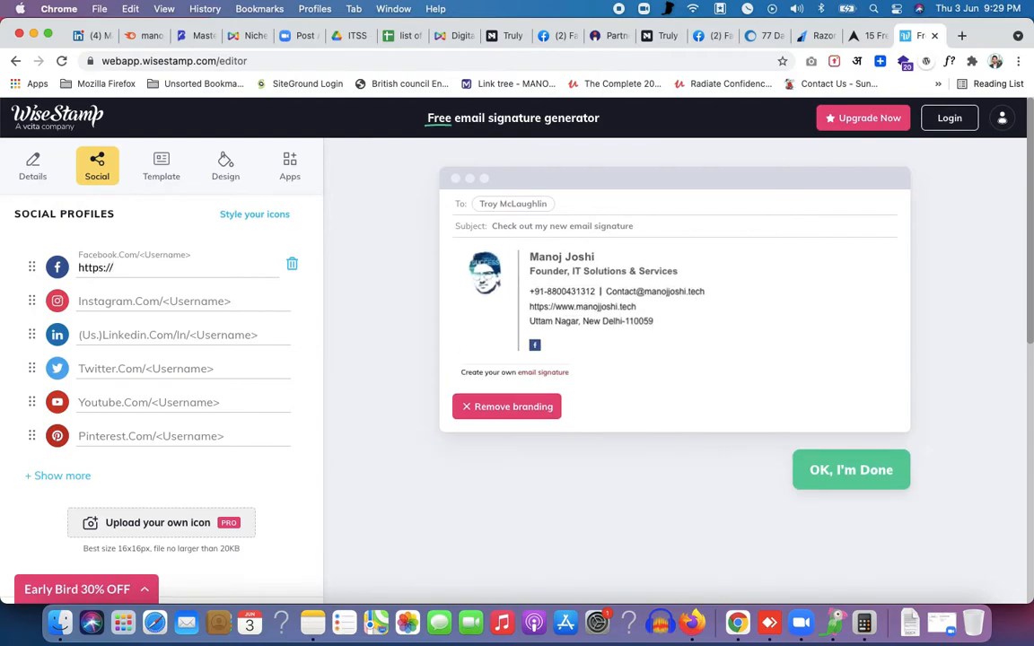
{"action": "type", "text": "facebook.c"}
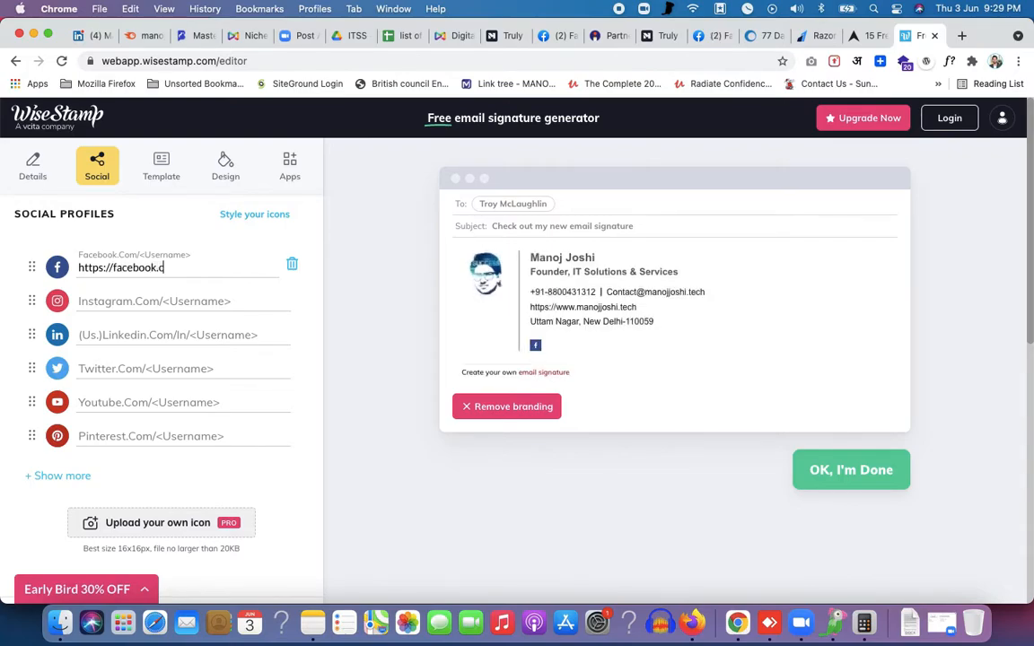
{"action": "type", "text": "om/manojjoshite"}
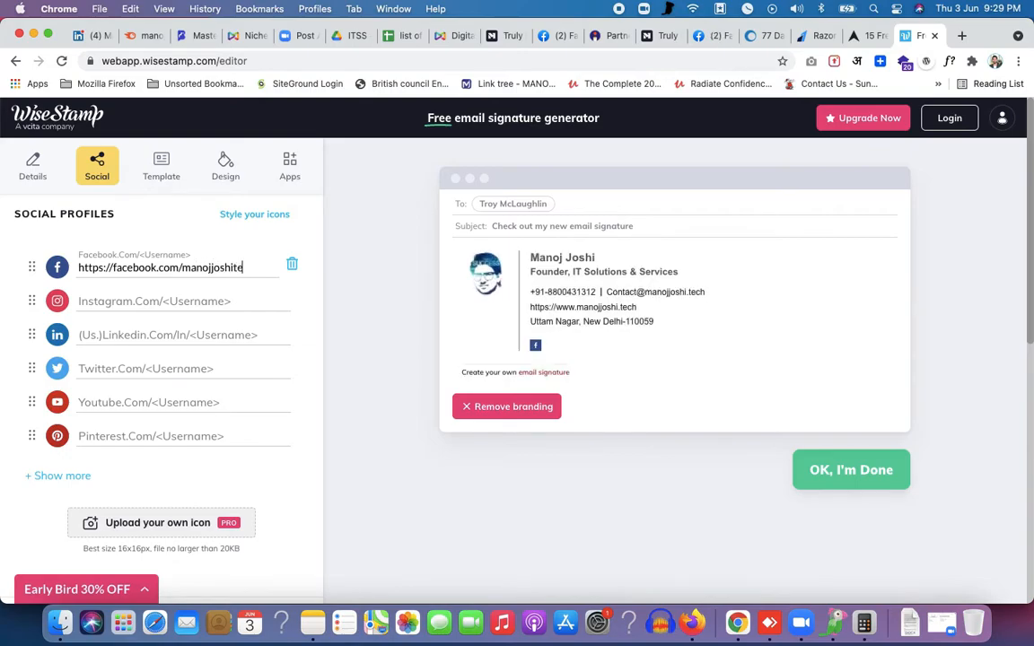
{"action": "key", "text": "BackSpace"}
{"action": "key", "text": "BackSpace"}
Enter the Instagram profile URL so its icon appears in the preview
{"action": "left_click", "coordinate": [79, 301]}
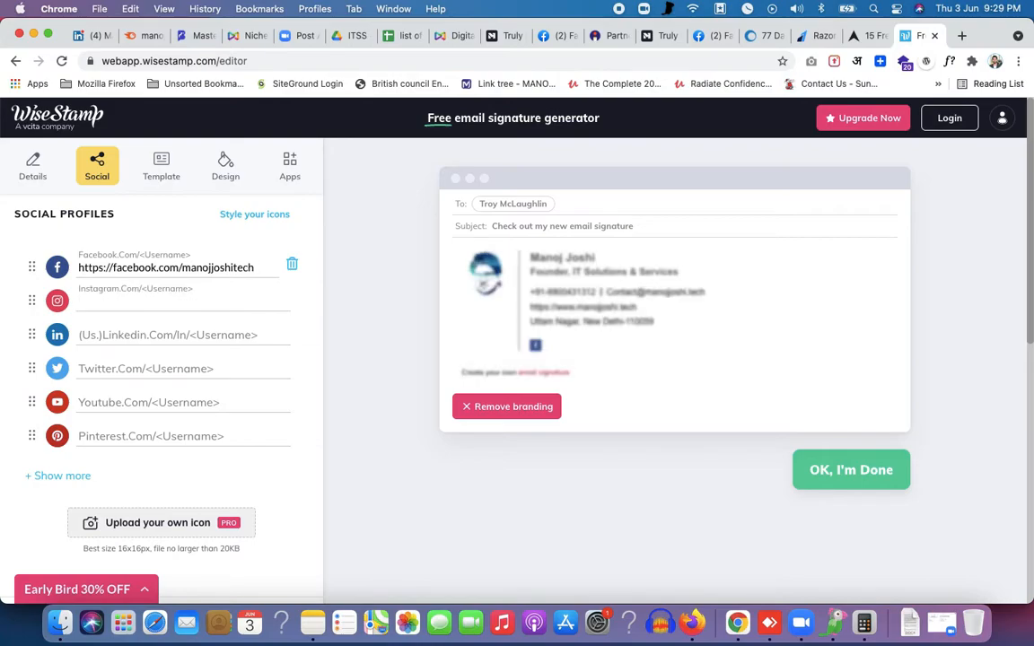
{"action": "type", "text": "https://ins"}
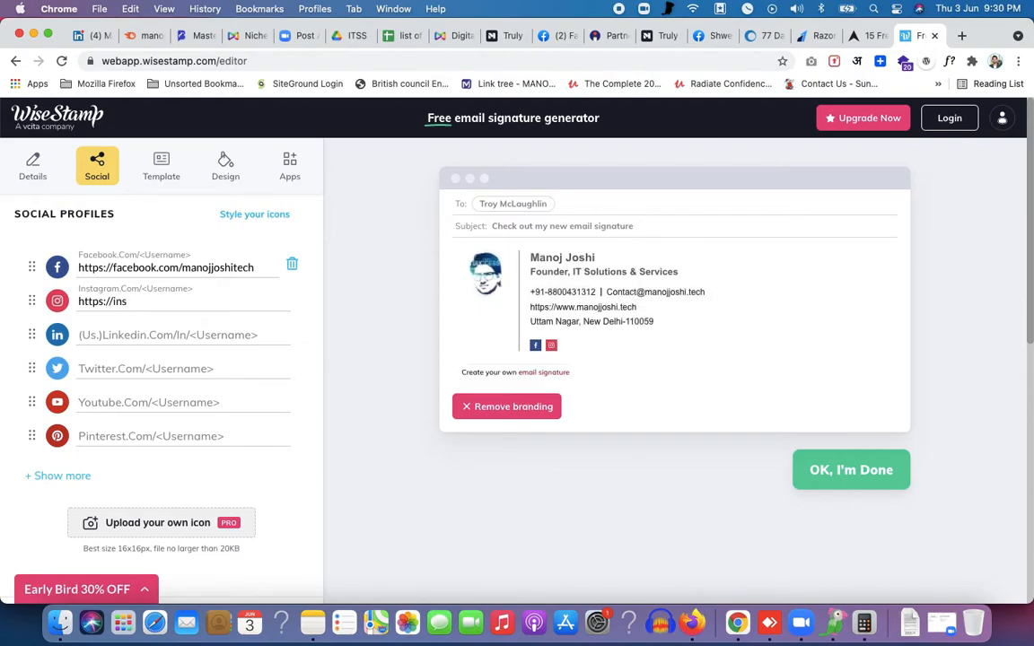
{"action": "type", "text": "tagram.com/iammanojjoshi"}
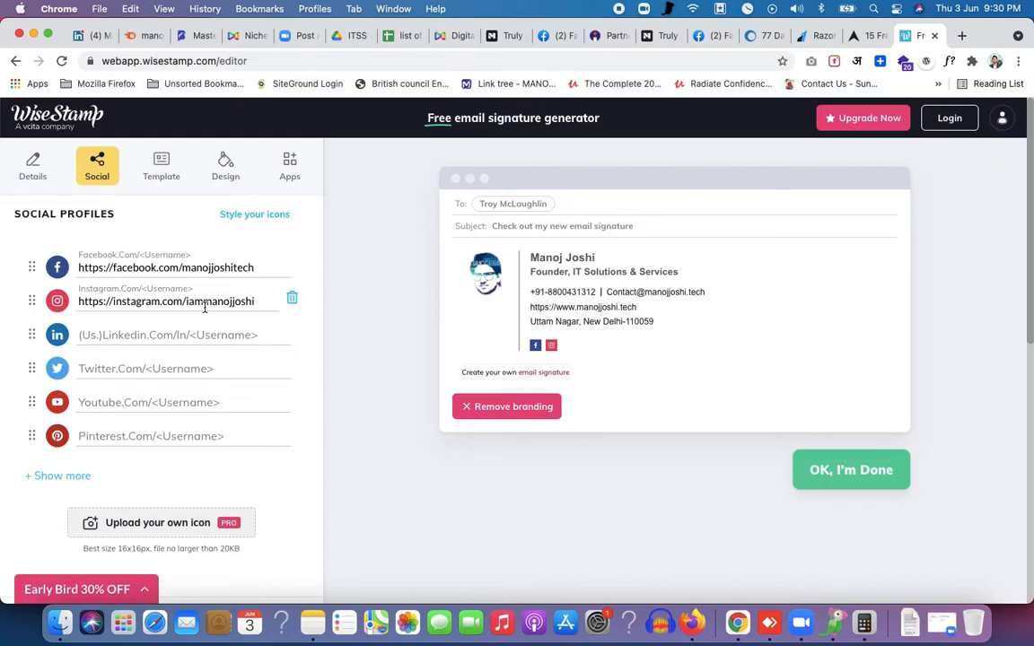
{"action": "scroll", "coordinate": [200, 457], "scroll_direction": "down", "scroll_amount": 2}
{"action": "scroll", "coordinate": [199, 457], "scroll_direction": "up", "scroll_amount": 2}
Browse the free and pro templates while keeping the Classic layout selected
{"action": "left_click", "coordinate": [148, 176]}
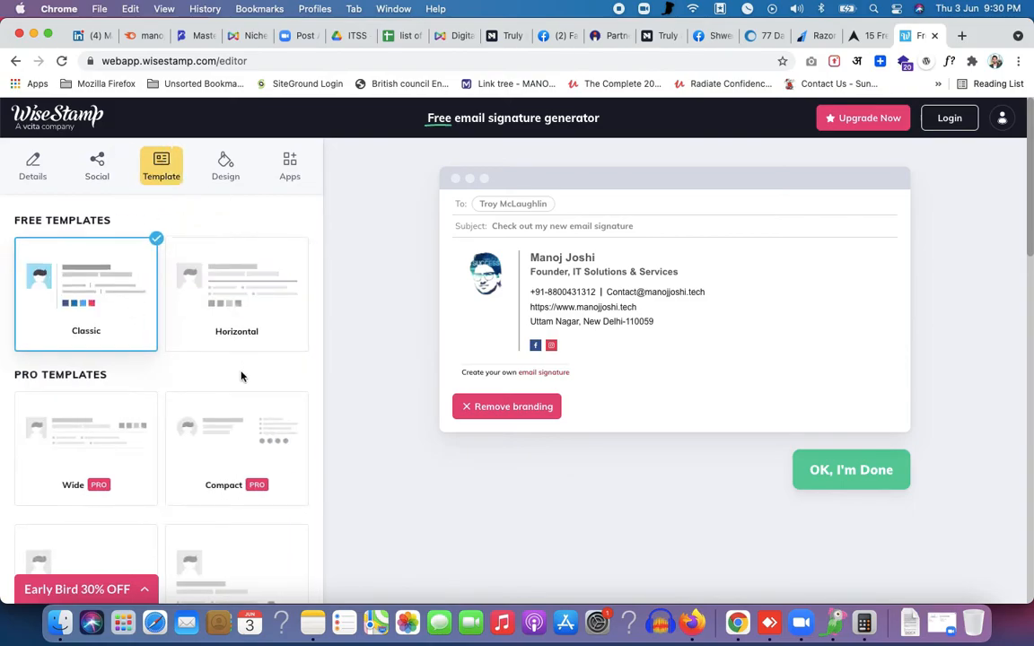
{"action": "scroll", "coordinate": [238, 426], "scroll_direction": "down", "scroll_amount": 1}
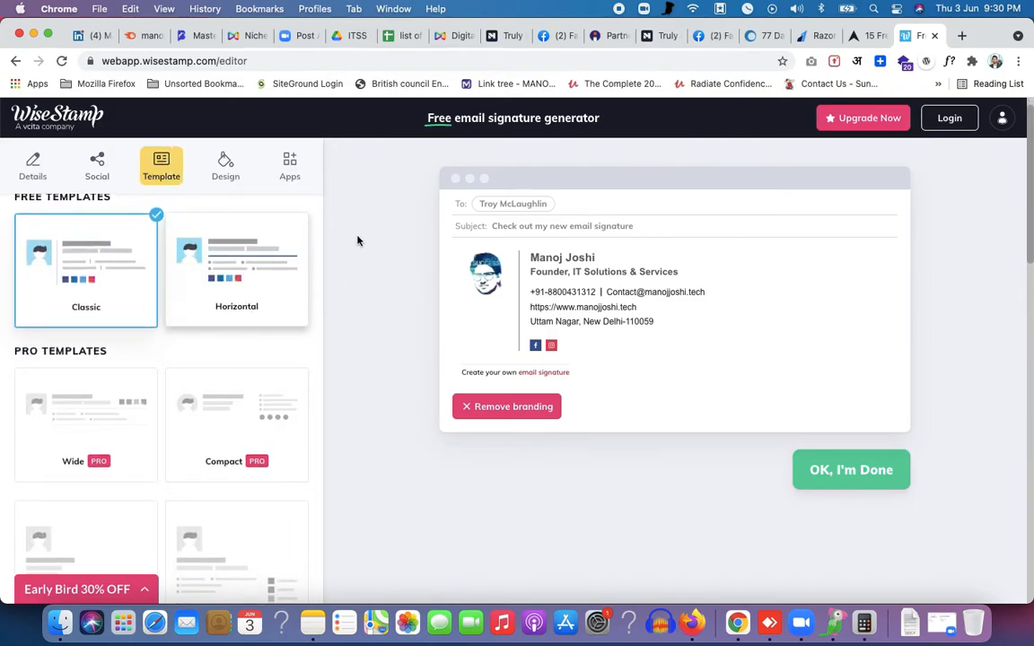
{"action": "scroll", "coordinate": [255, 377], "scroll_direction": "down", "scroll_amount": 5}
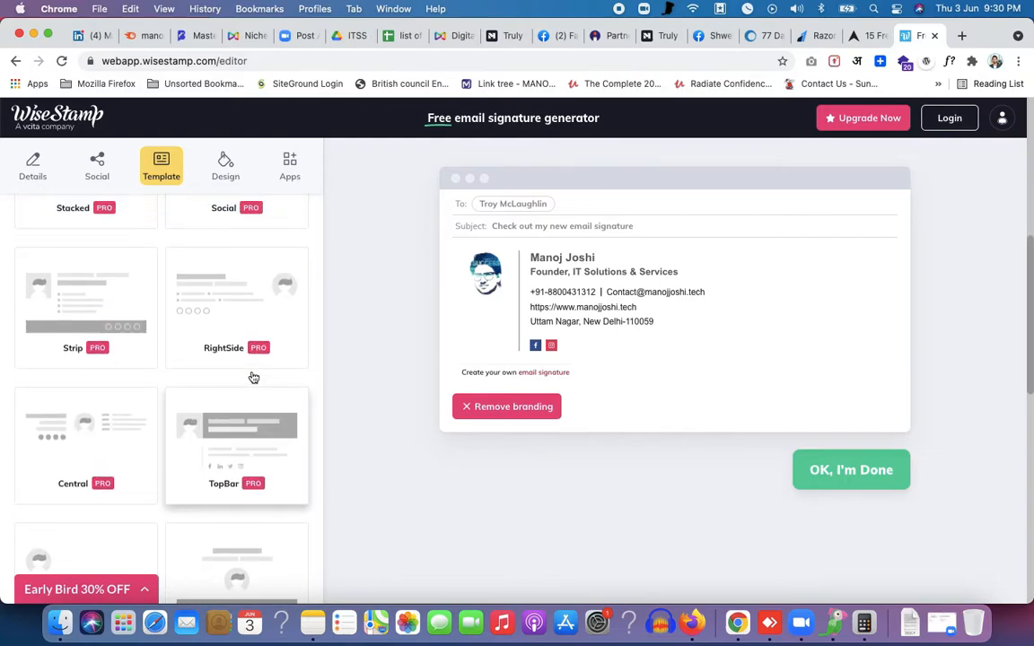
{"action": "scroll", "coordinate": [254, 377], "scroll_direction": "up", "scroll_amount": 5}
{"action": "scroll", "coordinate": [231, 395], "scroll_direction": "down", "scroll_amount": 5}
{"action": "scroll", "coordinate": [232, 398], "scroll_direction": "down", "scroll_amount": 5}
{"action": "scroll", "coordinate": [204, 462], "scroll_direction": "down", "scroll_amount": 5}
{"action": "scroll", "coordinate": [204, 463], "scroll_direction": "up", "scroll_amount": 15}
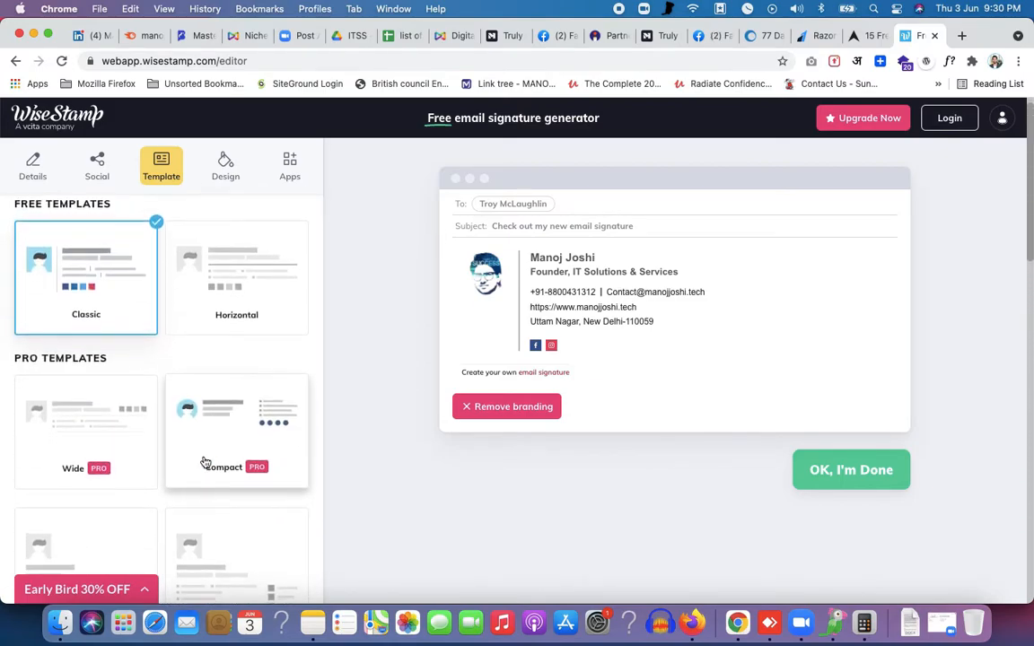
{"action": "scroll", "coordinate": [219, 517], "scroll_direction": "down", "scroll_amount": 5}
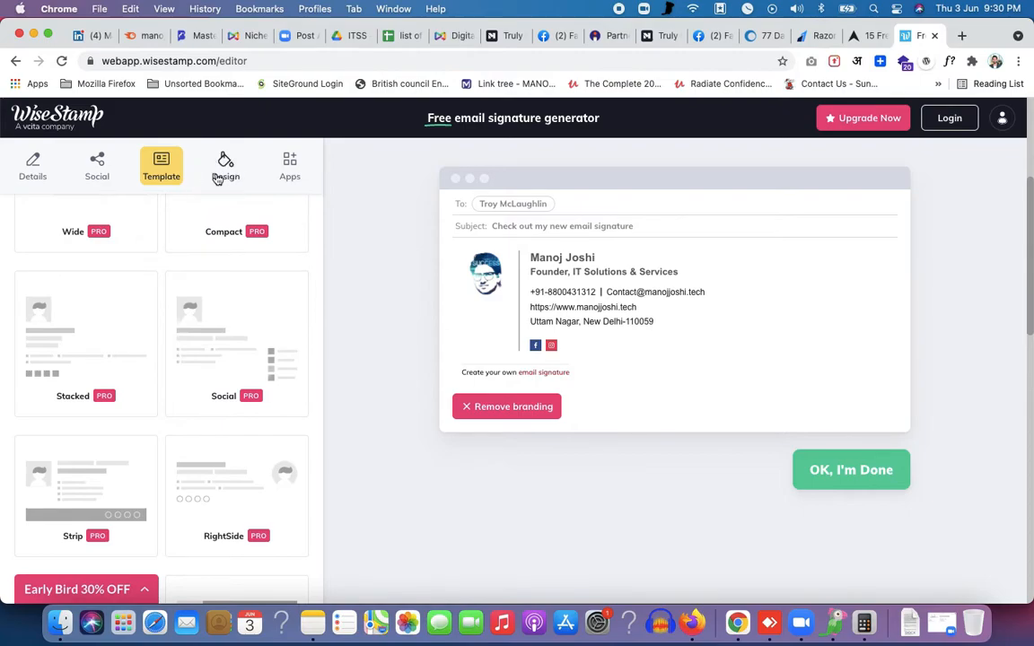
Try orange, green and red template colours, then restore the original dark blue
{"action": "left_click", "coordinate": [220, 177]}
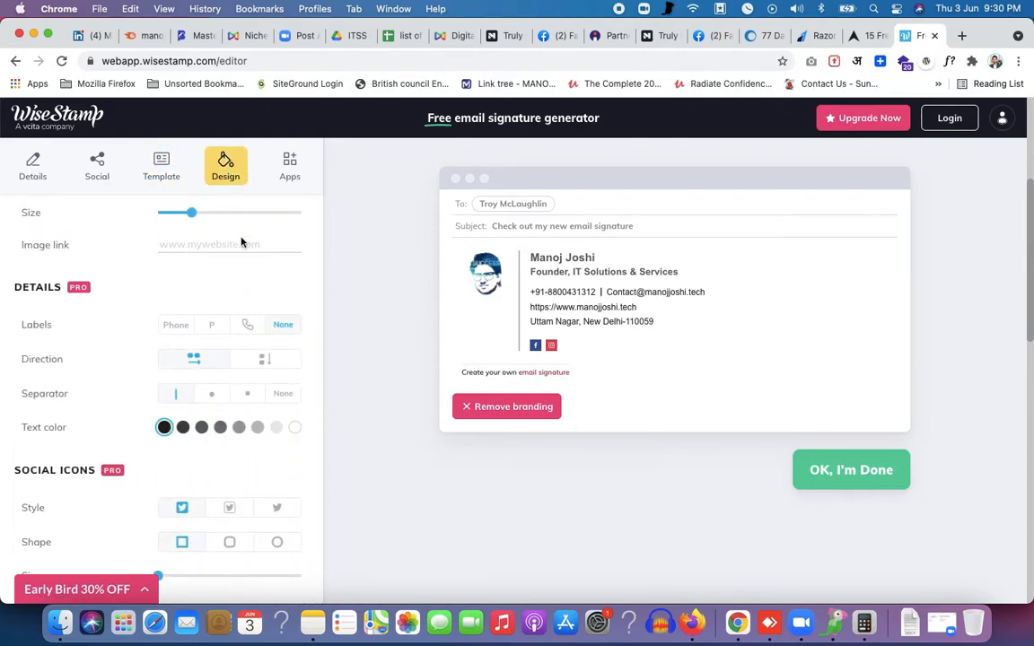
{"action": "scroll", "coordinate": [231, 278], "scroll_direction": "down", "scroll_amount": 7}
{"action": "scroll", "coordinate": [231, 277], "scroll_direction": "down", "scroll_amount": 3}
{"action": "scroll", "coordinate": [207, 269], "scroll_direction": "up", "scroll_amount": 10}
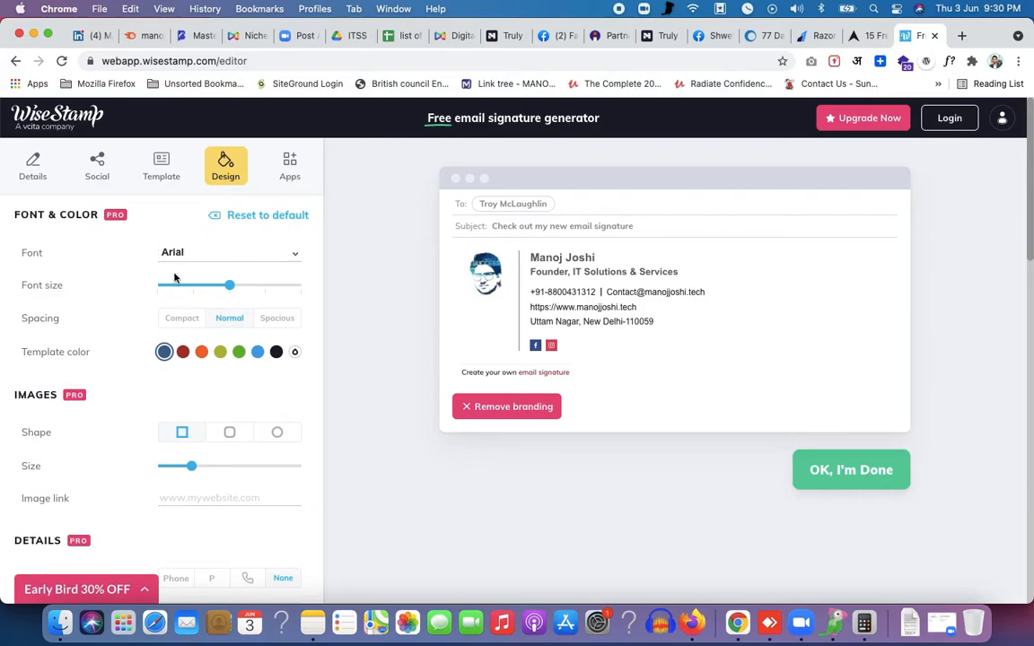
{"action": "left_click", "coordinate": [202, 354]}
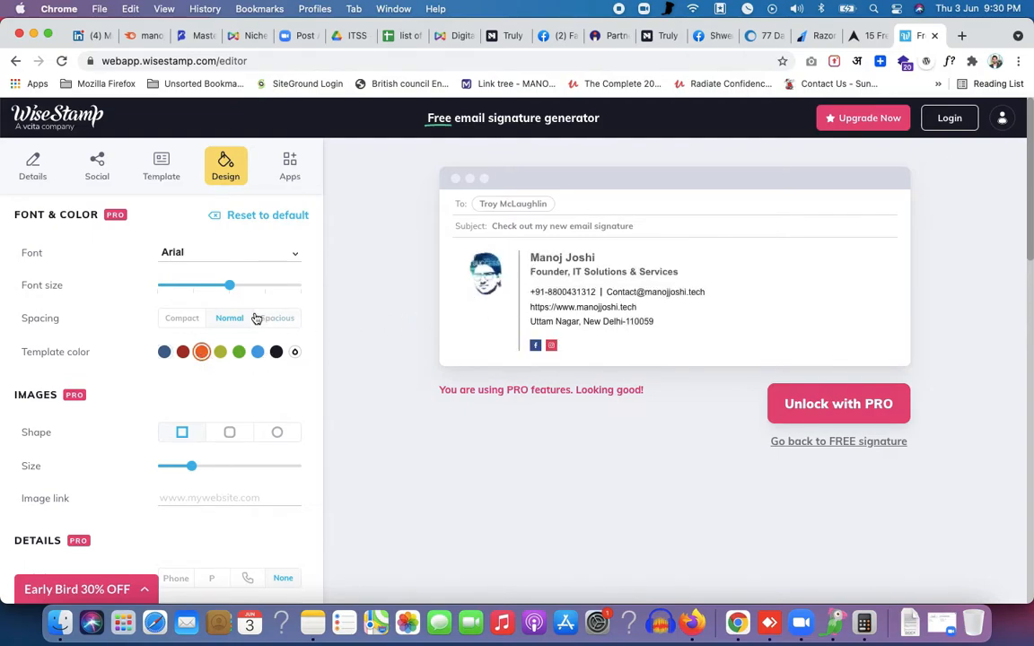
{"action": "left_click", "coordinate": [239, 352]}
{"action": "left_click", "coordinate": [183, 352]}
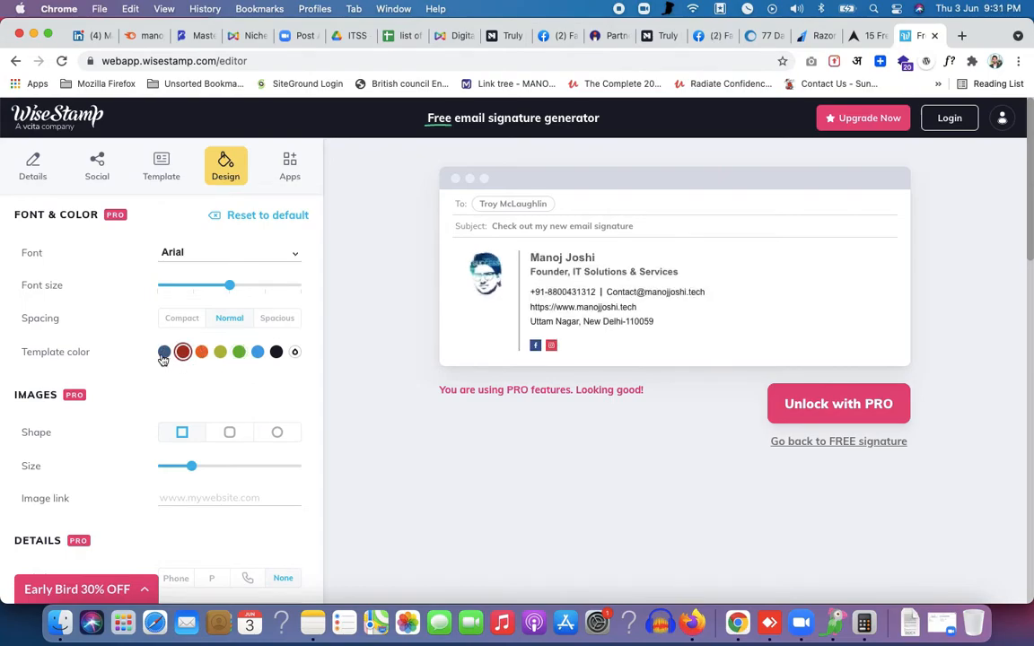
{"action": "left_click", "coordinate": [165, 354]}
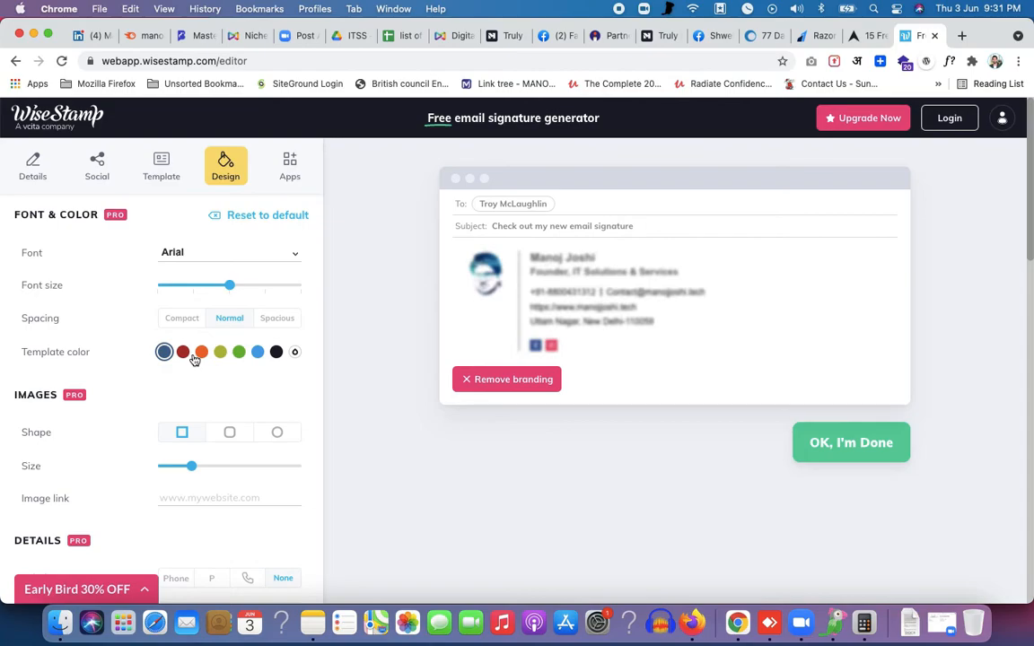
{"action": "left_click", "coordinate": [287, 165]}
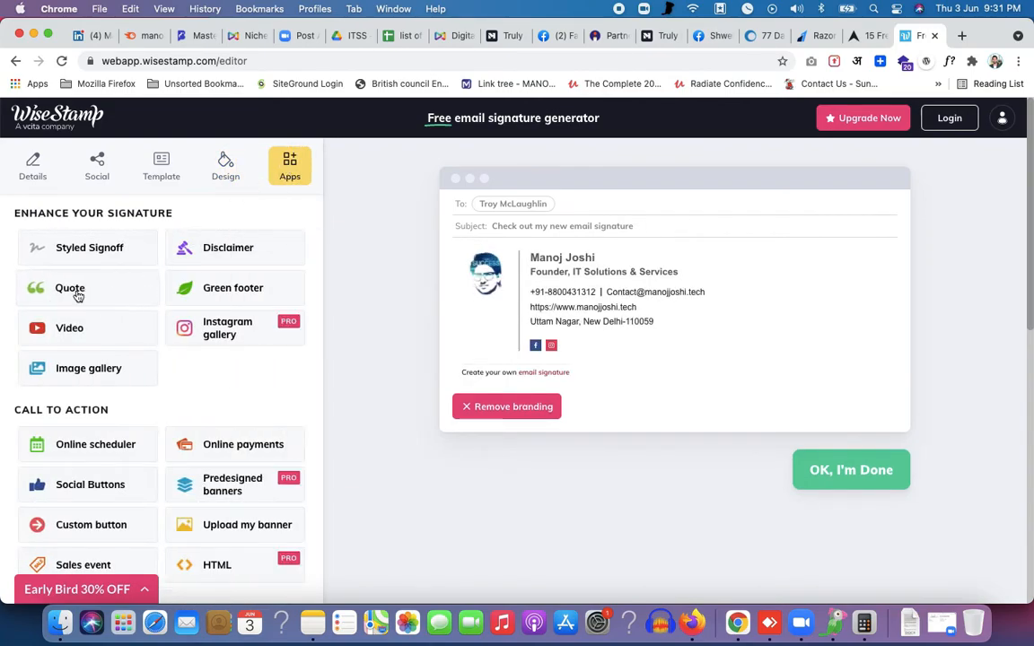
{"action": "left_click", "coordinate": [78, 295]}
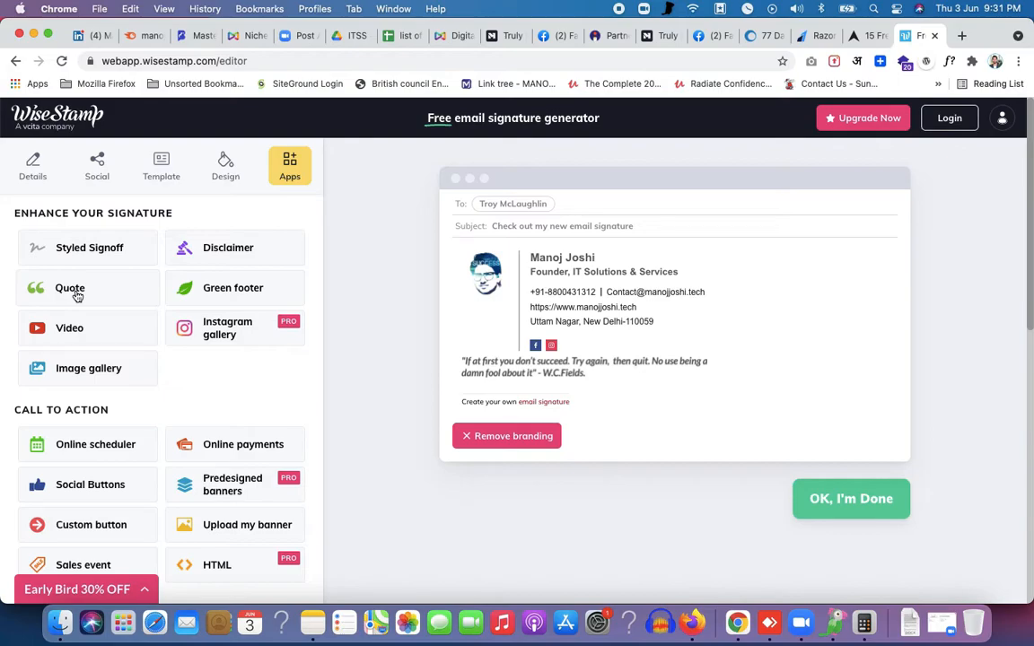
{"action": "left_click", "coordinate": [202, 288]}
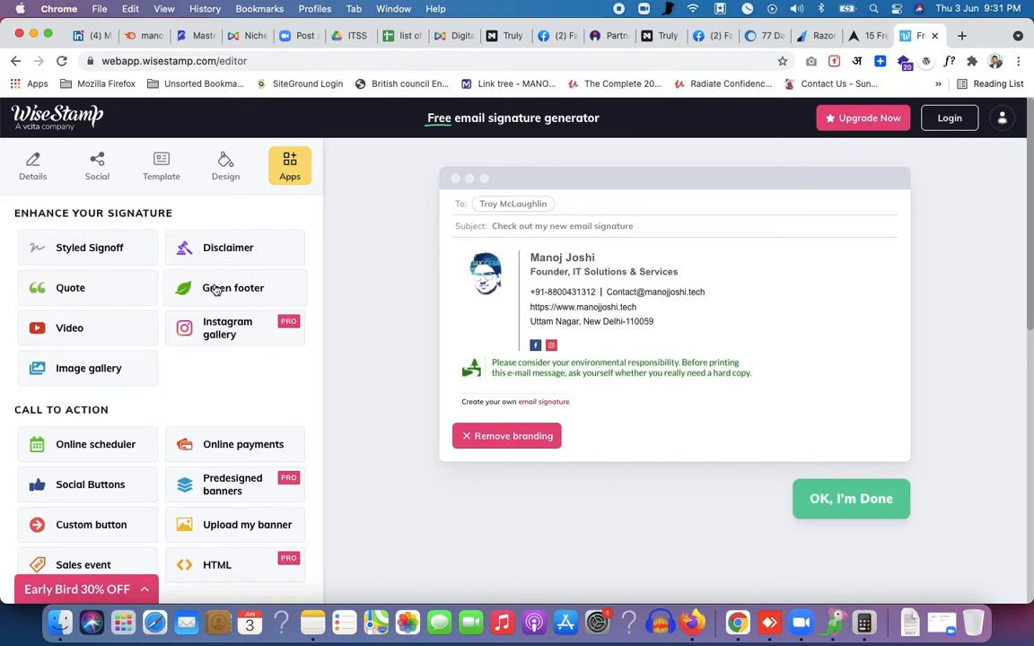
{"action": "left_click", "coordinate": [215, 290]}
{"action": "left_click", "coordinate": [93, 255]}
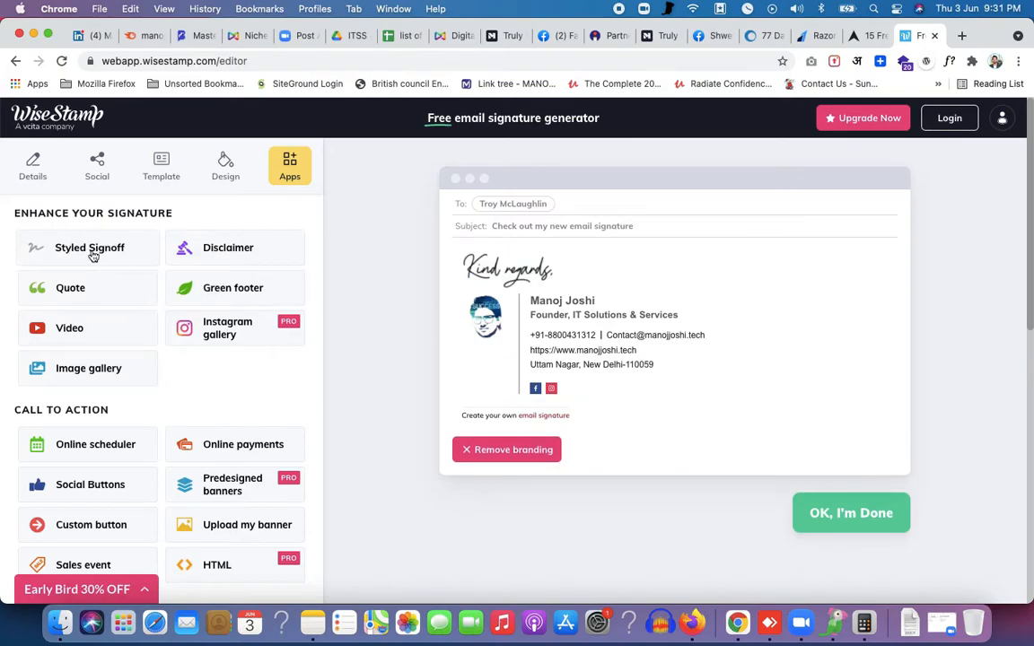
{"action": "left_click", "coordinate": [108, 260]}
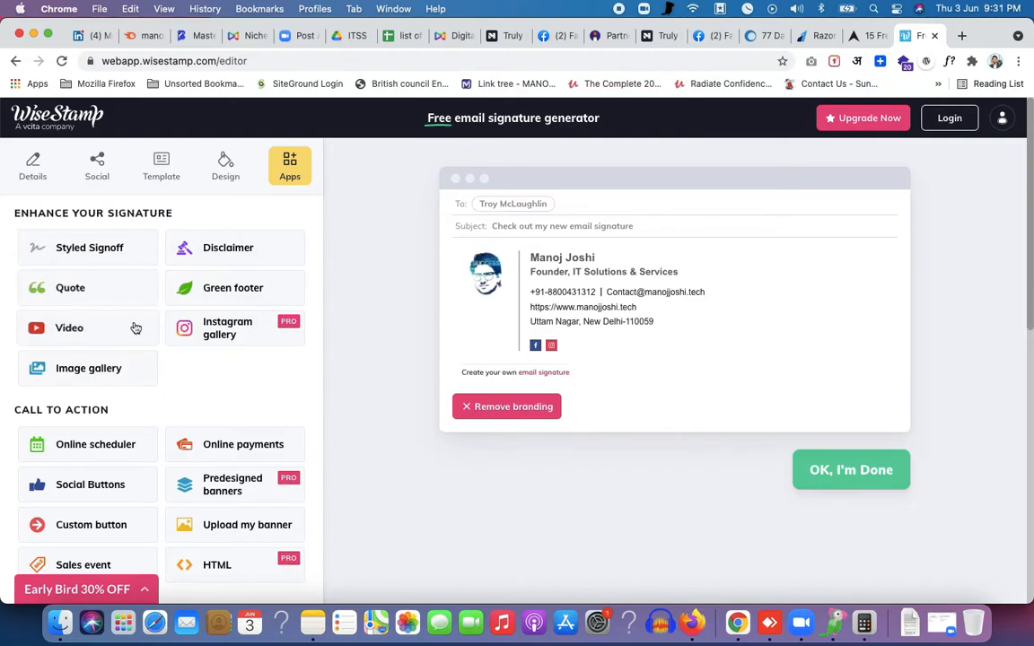
{"action": "left_click", "coordinate": [94, 251]}
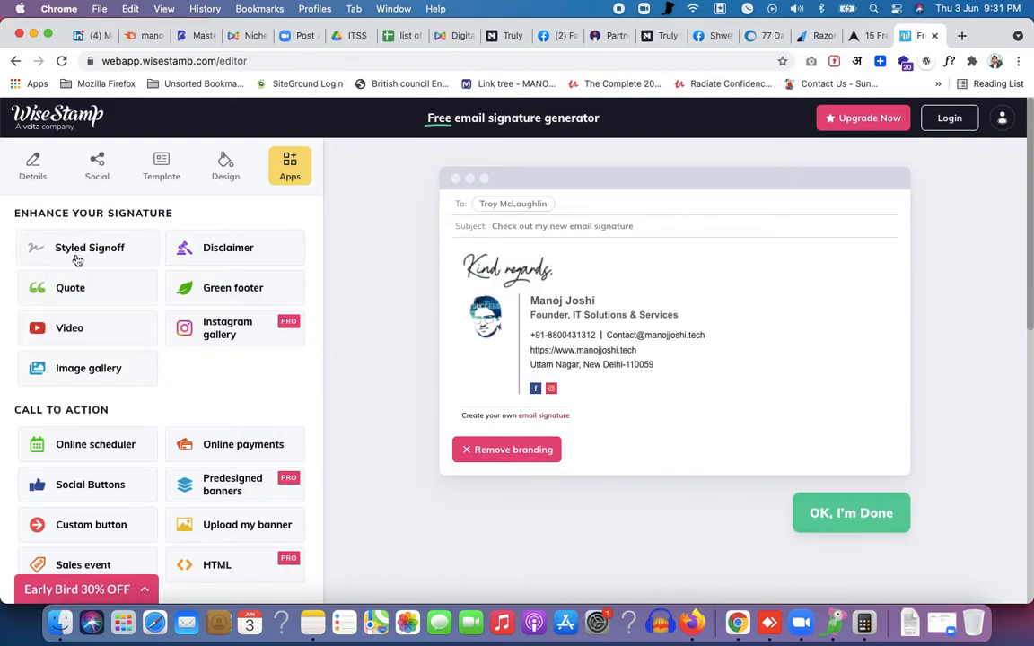
{"action": "left_click", "coordinate": [97, 256]}
{"action": "left_click", "coordinate": [97, 256]}
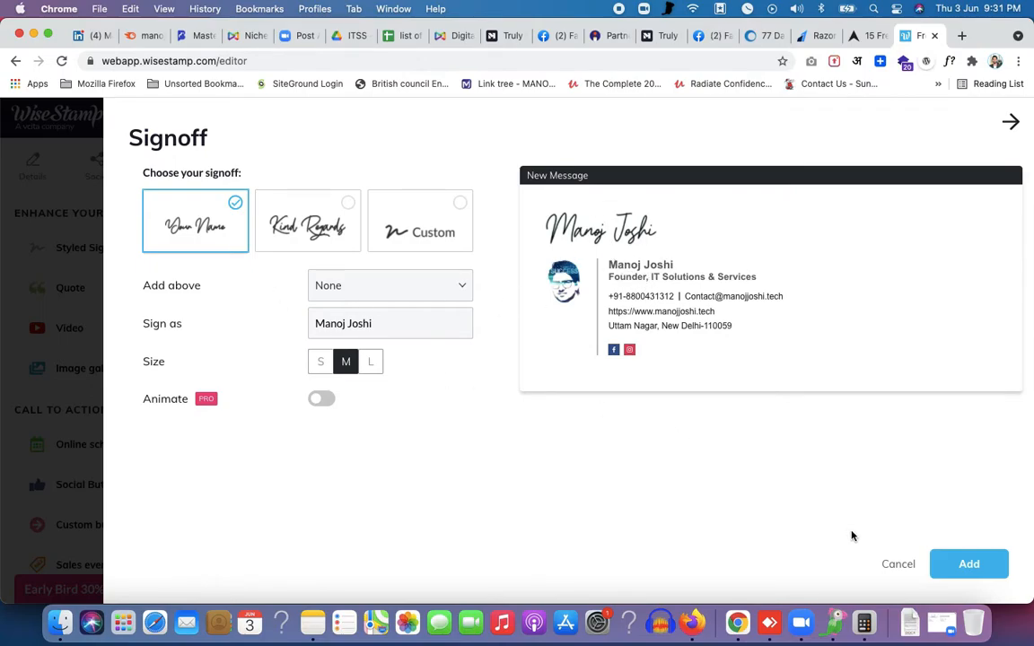
{"action": "left_click", "coordinate": [967, 563]}
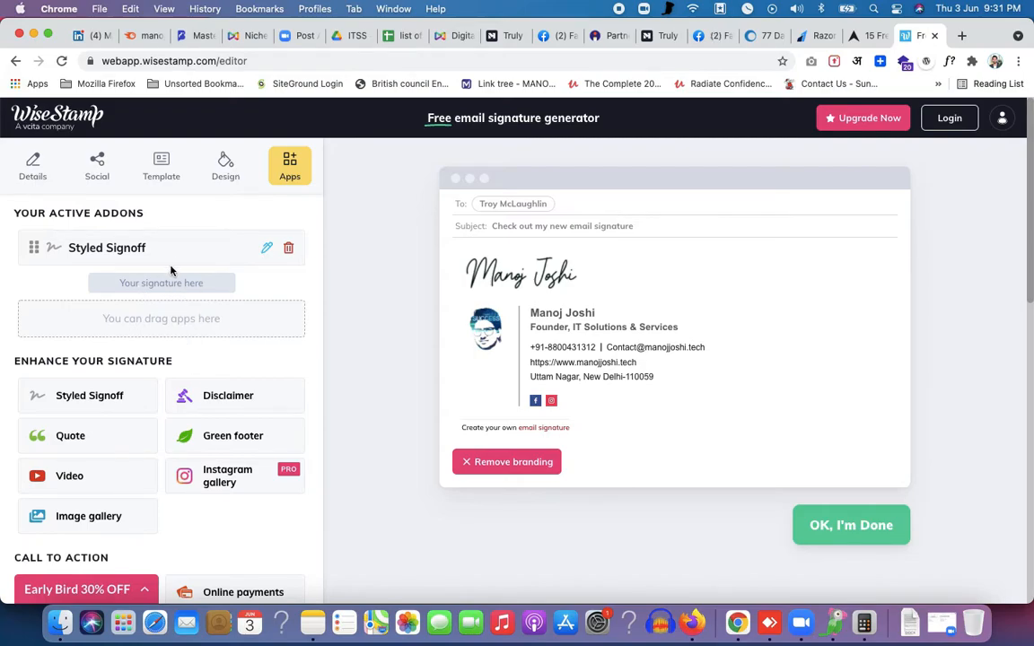
{"action": "left_click", "coordinate": [288, 253]}
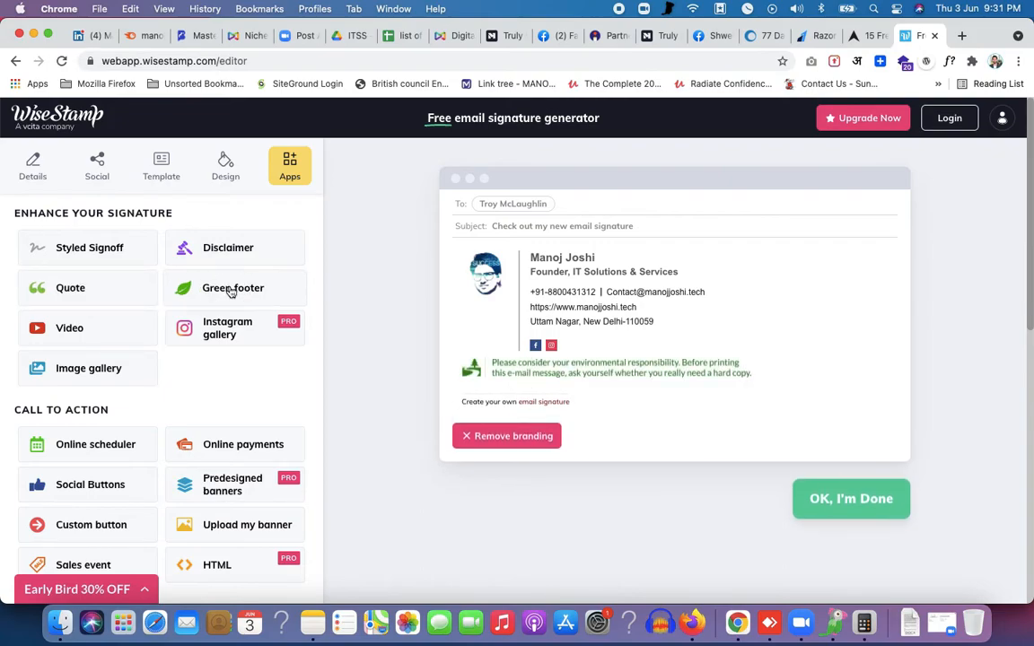
Add the environmental green footer and finish the signature with 'OK, I'm Done'
{"action": "left_click", "coordinate": [226, 287]}
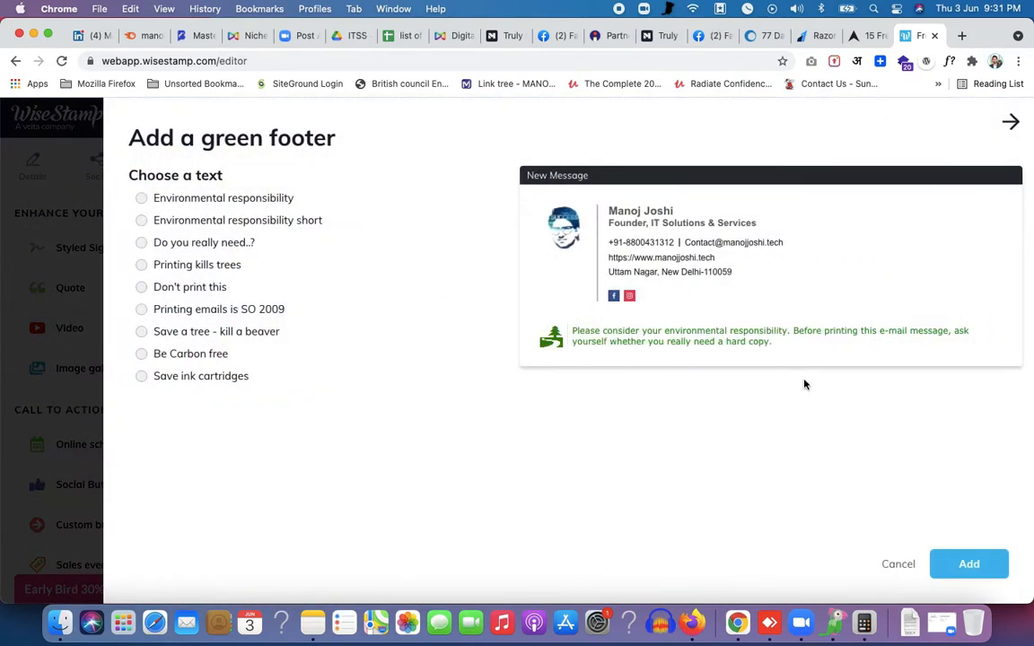
{"action": "left_click", "coordinate": [969, 562]}
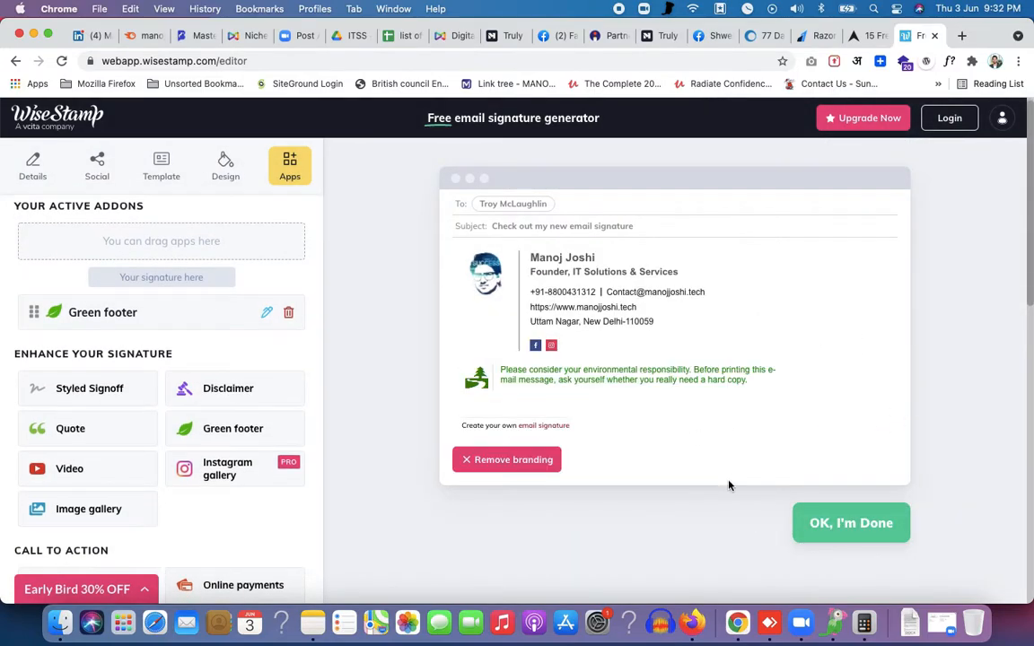
{"action": "left_click", "coordinate": [830, 530]}
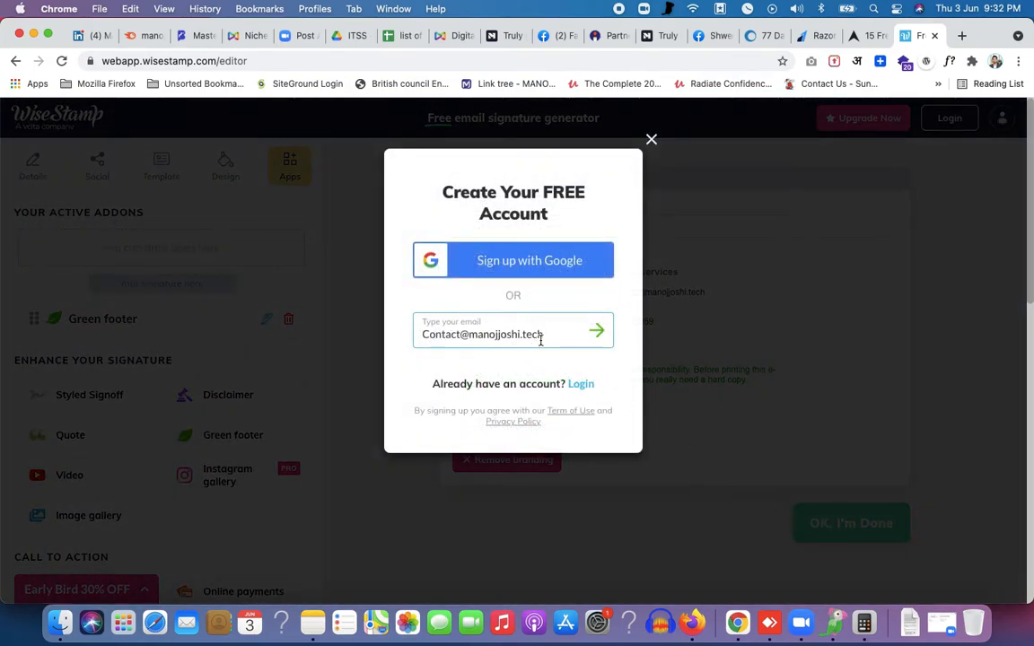
Start the sign-up with the prefilled e-mail, then dismiss the suggested-password prompt
{"action": "left_click", "coordinate": [579, 336]}
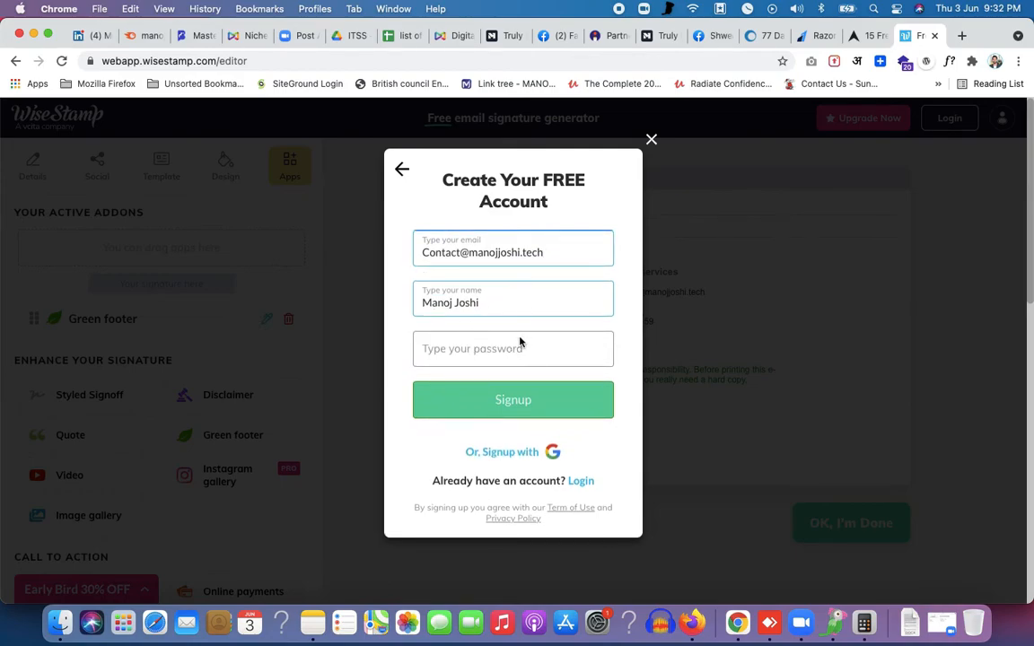
{"action": "left_click", "coordinate": [518, 348]}
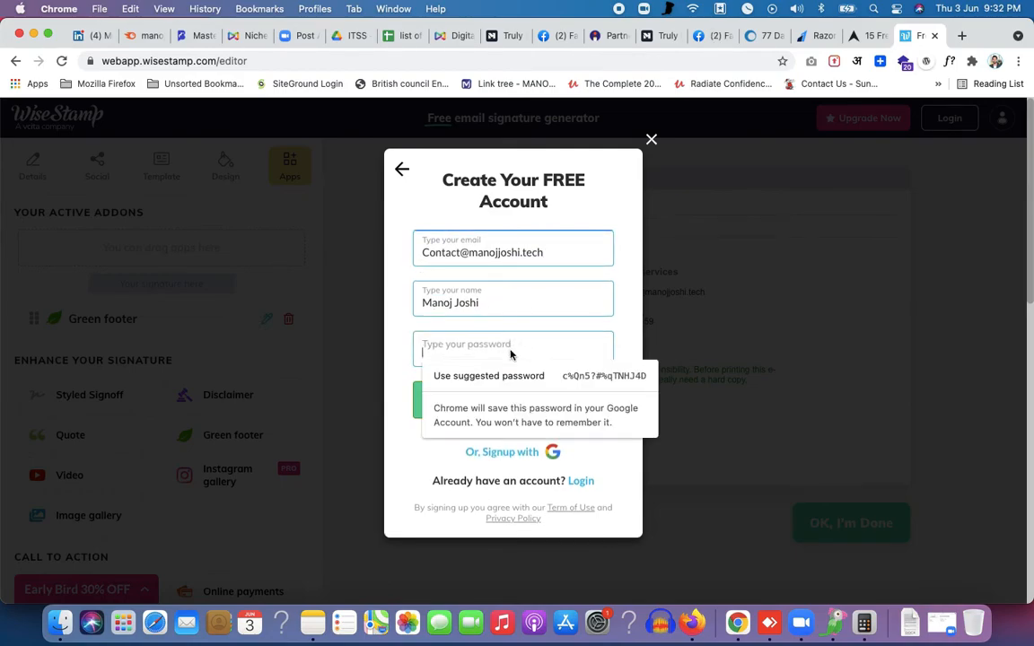
{"action": "left_click", "coordinate": [622, 315]}
Sign up with the first listed Google account and allow WiseStamp access to Gmail settings
{"action": "left_click", "coordinate": [550, 454]}
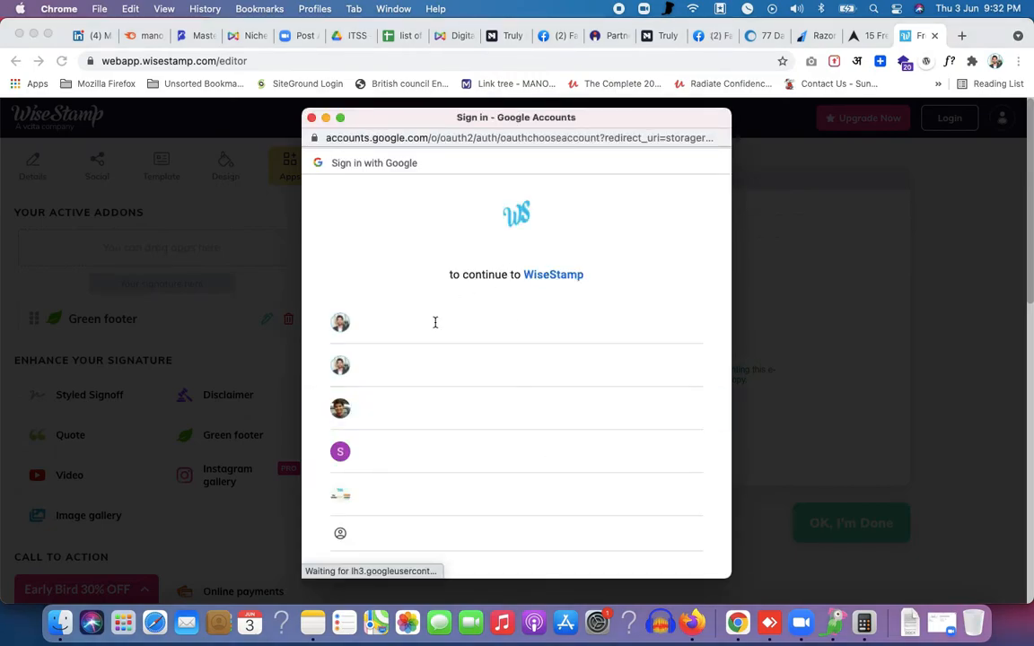
{"action": "left_click", "coordinate": [421, 328]}
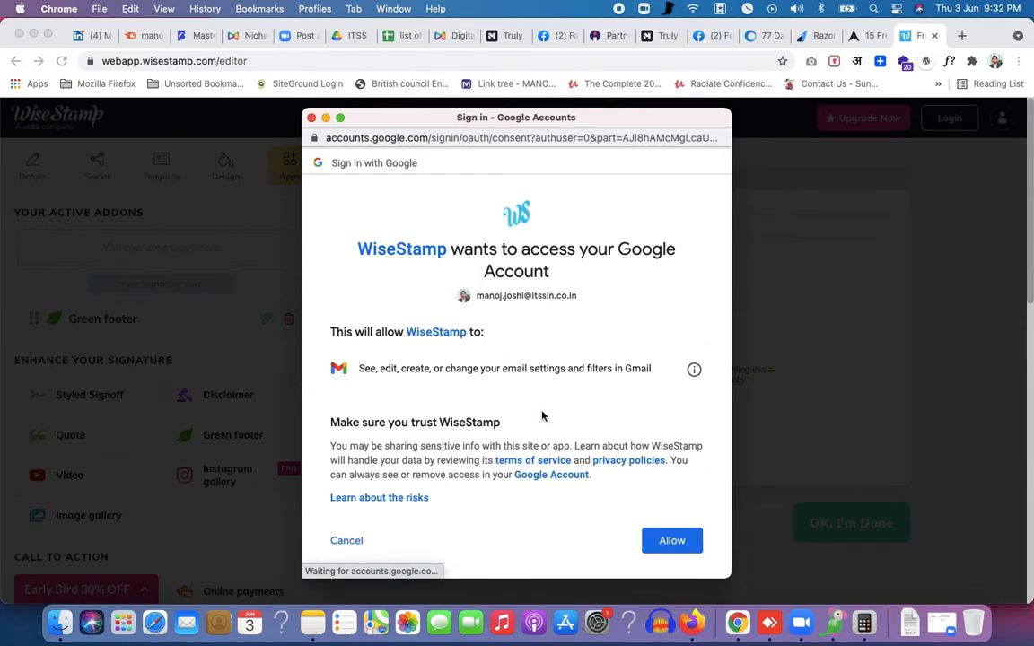
{"action": "left_click", "coordinate": [675, 542]}
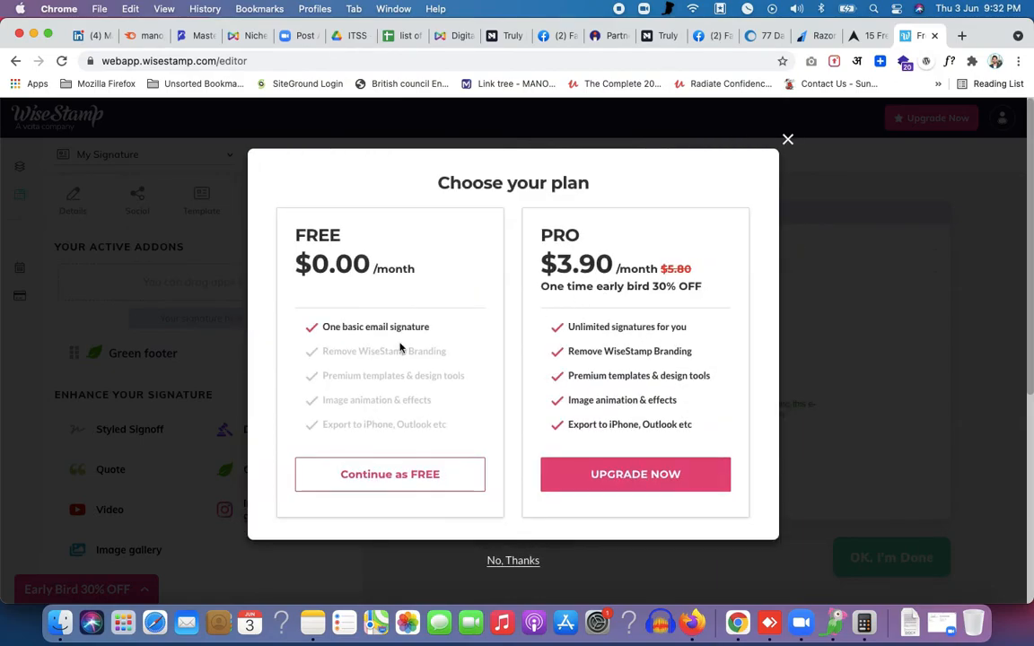
Continue as FREE with Gmail as the email service, review the signature-ready panel, then go to another browser tab's address bar
{"action": "left_click", "coordinate": [388, 480]}
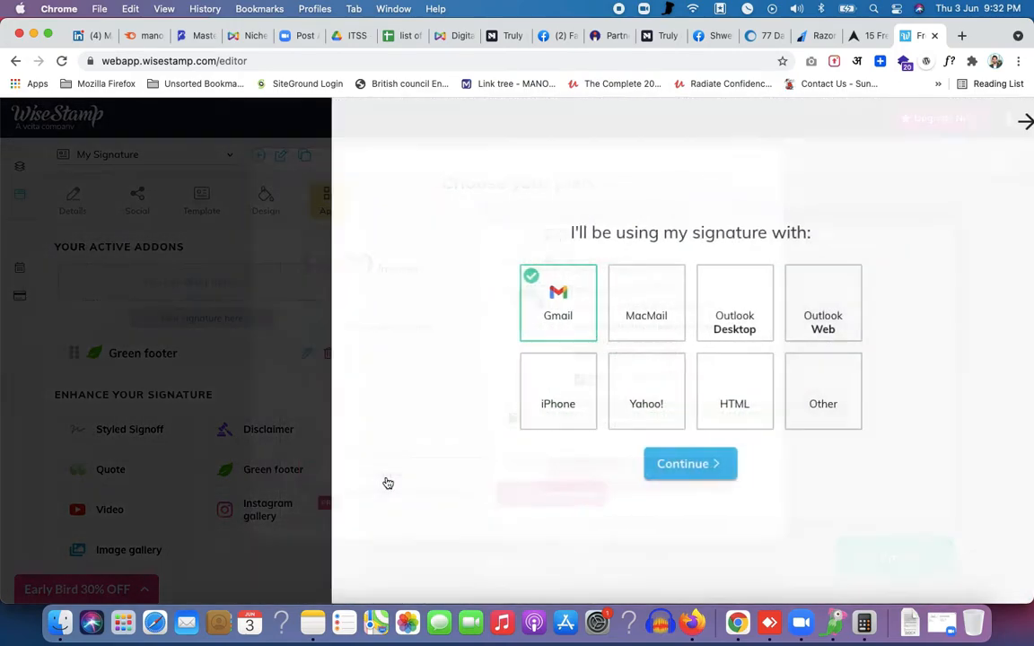
{"action": "left_click", "coordinate": [681, 470]}
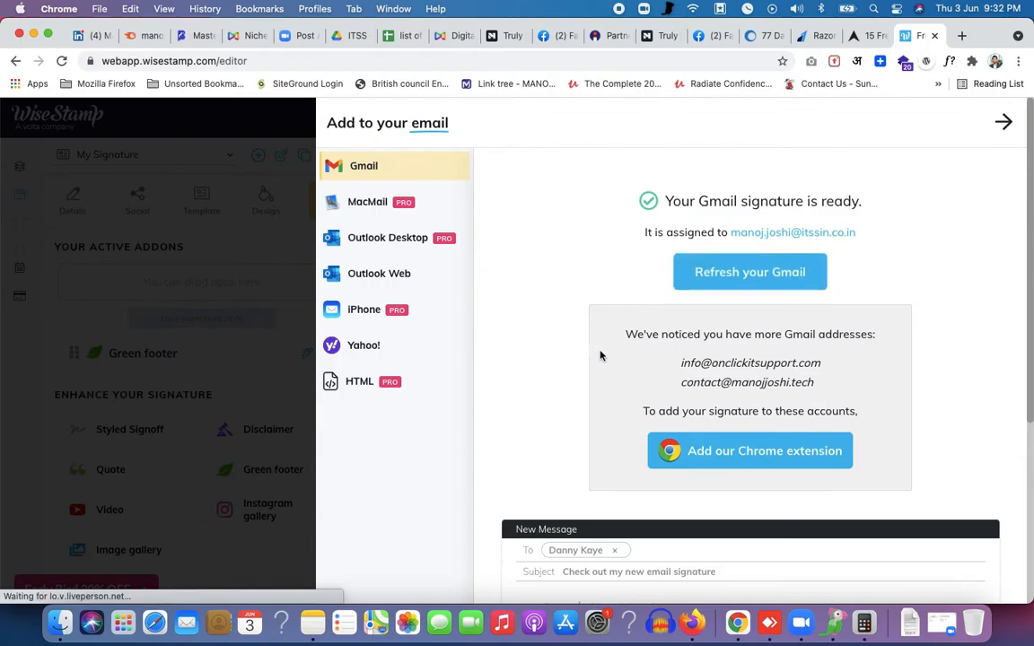
{"action": "scroll", "coordinate": [600, 355], "scroll_direction": "down", "scroll_amount": 6}
{"action": "scroll", "coordinate": [601, 356], "scroll_direction": "up", "scroll_amount": 6}
{"action": "scroll", "coordinate": [600, 355], "scroll_direction": "down", "scroll_amount": 1}
{"action": "scroll", "coordinate": [601, 356], "scroll_direction": "up", "scroll_amount": 1}
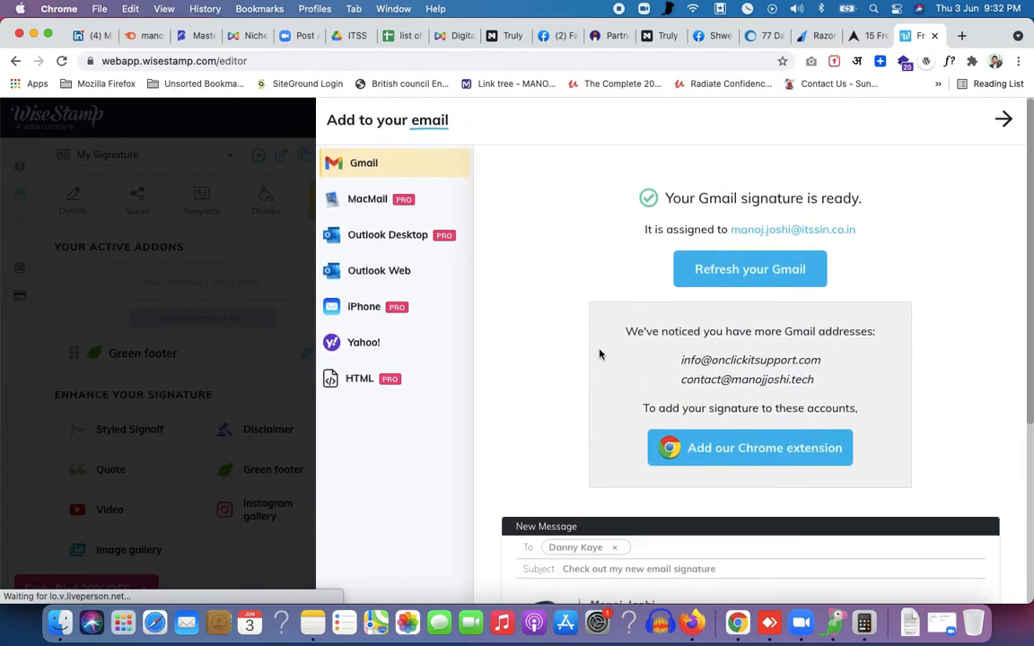
{"action": "scroll", "coordinate": [601, 354], "scroll_direction": "down", "scroll_amount": 1}
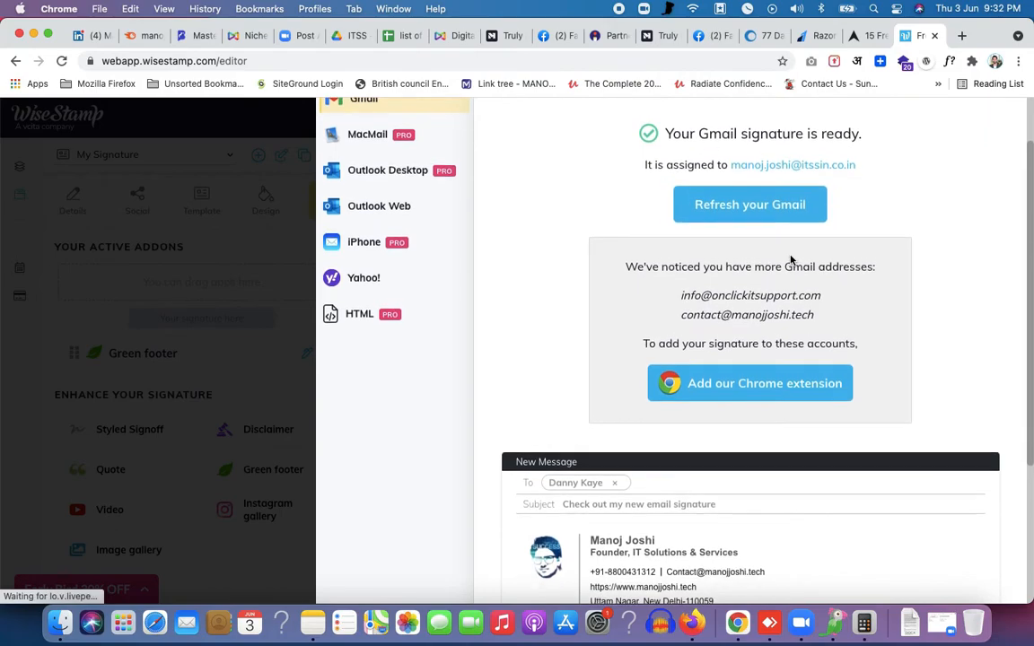
{"action": "scroll", "coordinate": [790, 260], "scroll_direction": "down", "scroll_amount": 3}
{"action": "scroll", "coordinate": [820, 218], "scroll_direction": "up", "scroll_amount": 3}
{"action": "left_click", "coordinate": [242, 35]}
{"action": "left_click", "coordinate": [328, 60]}
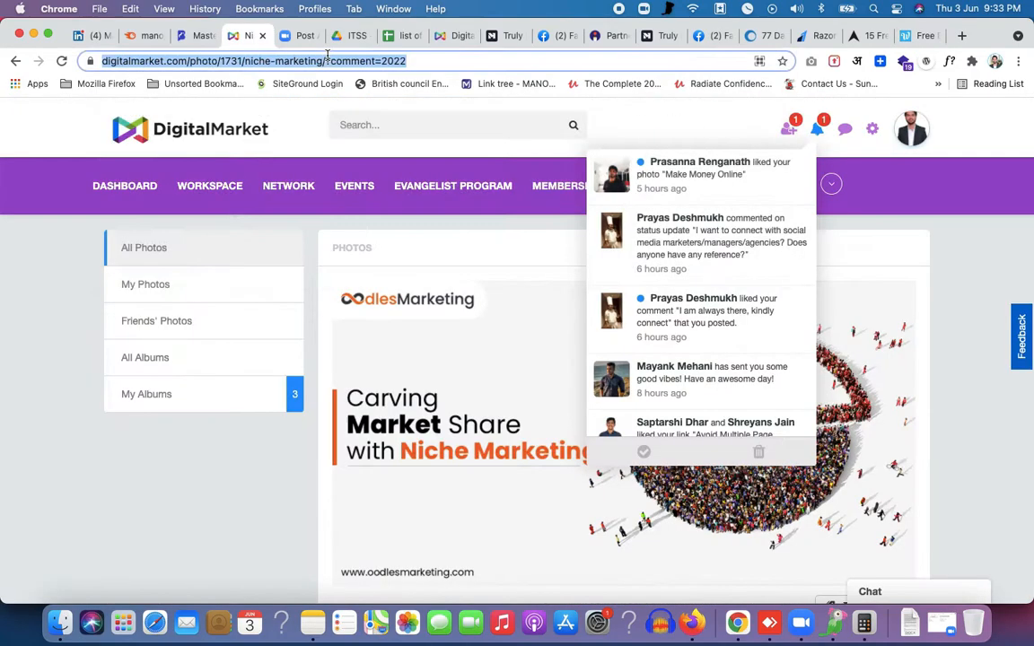
Load gmail.com and start a new message to preview the signature
{"action": "type", "text": "gmail.com"}
{"action": "key", "text": "Return"}
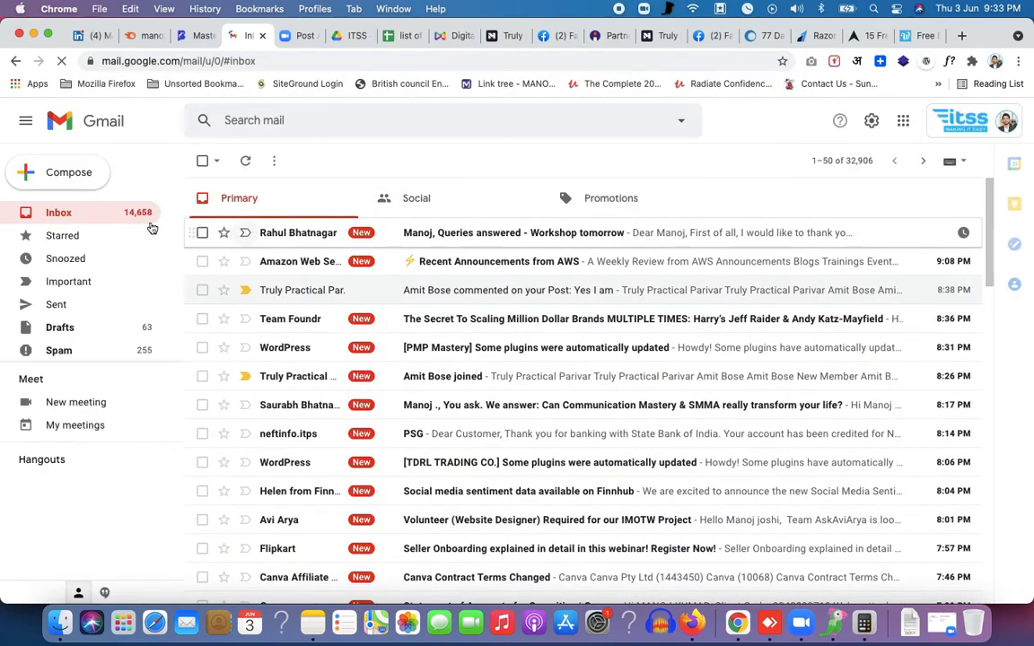
{"action": "left_click", "coordinate": [88, 173]}
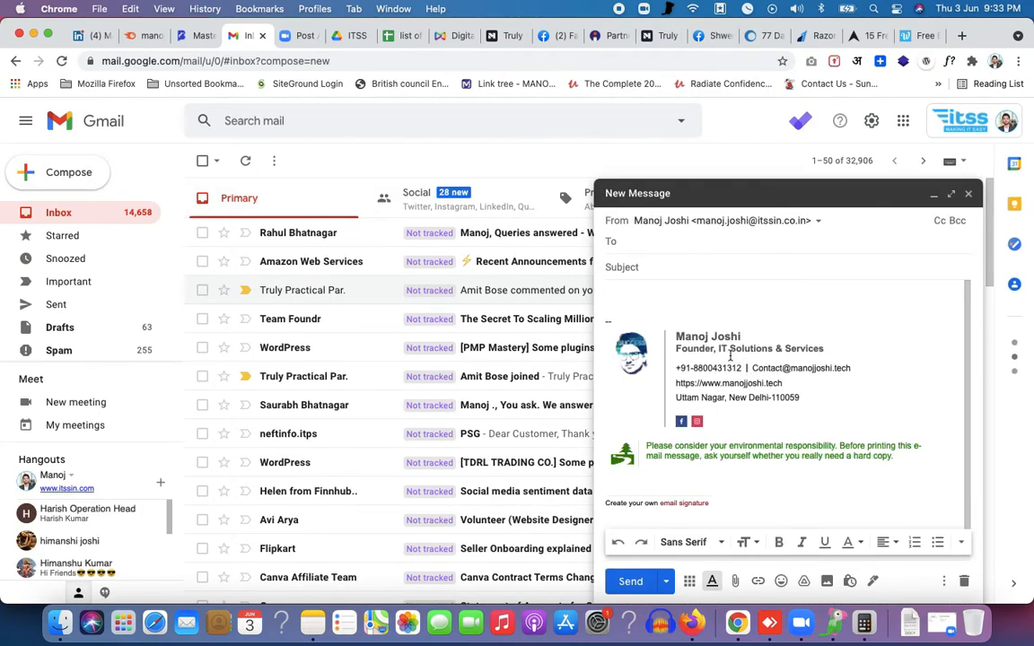
Delete the 'Create your own email signature' line from the inserted signature
{"action": "left_click", "coordinate": [725, 408]}
{"action": "left_click", "coordinate": [718, 490]}
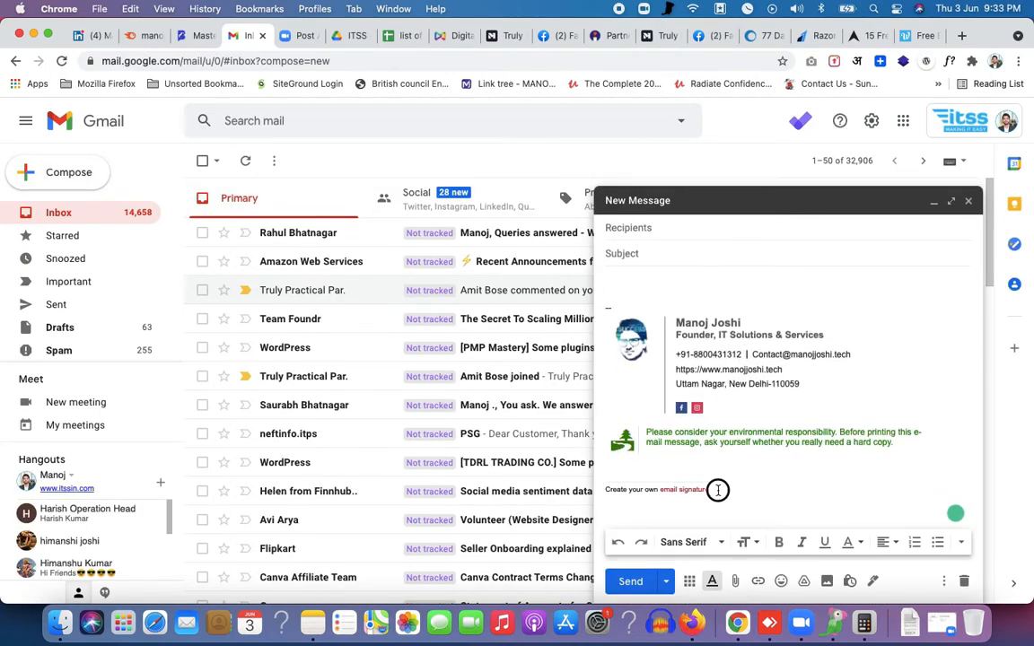
{"action": "left_click", "coordinate": [631, 489]}
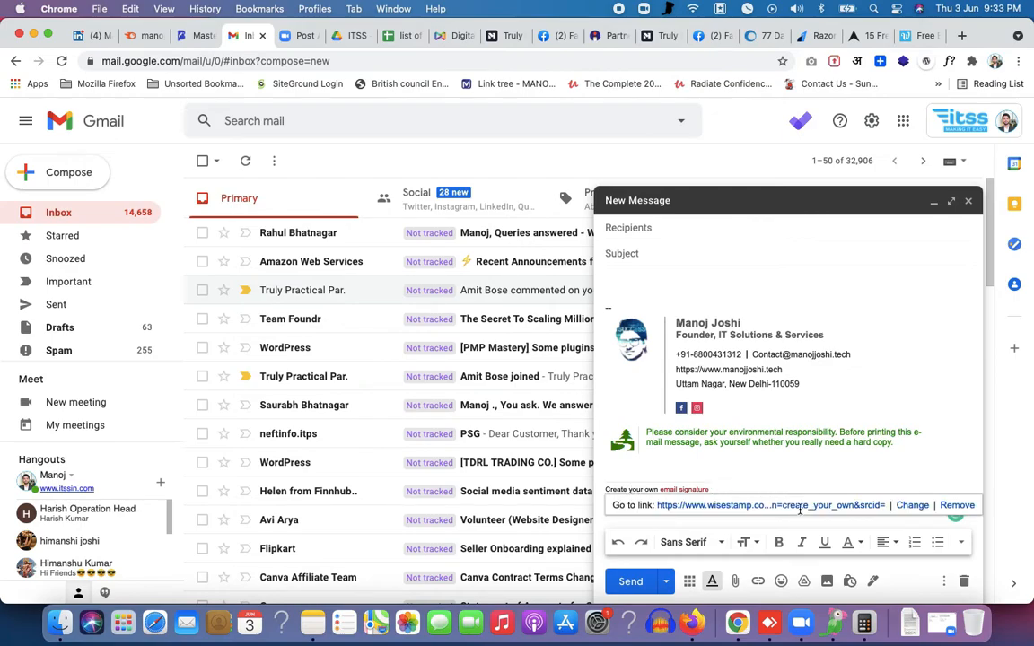
{"action": "left_click_drag", "start_coordinate": [748, 491], "coordinate": [604, 482]}
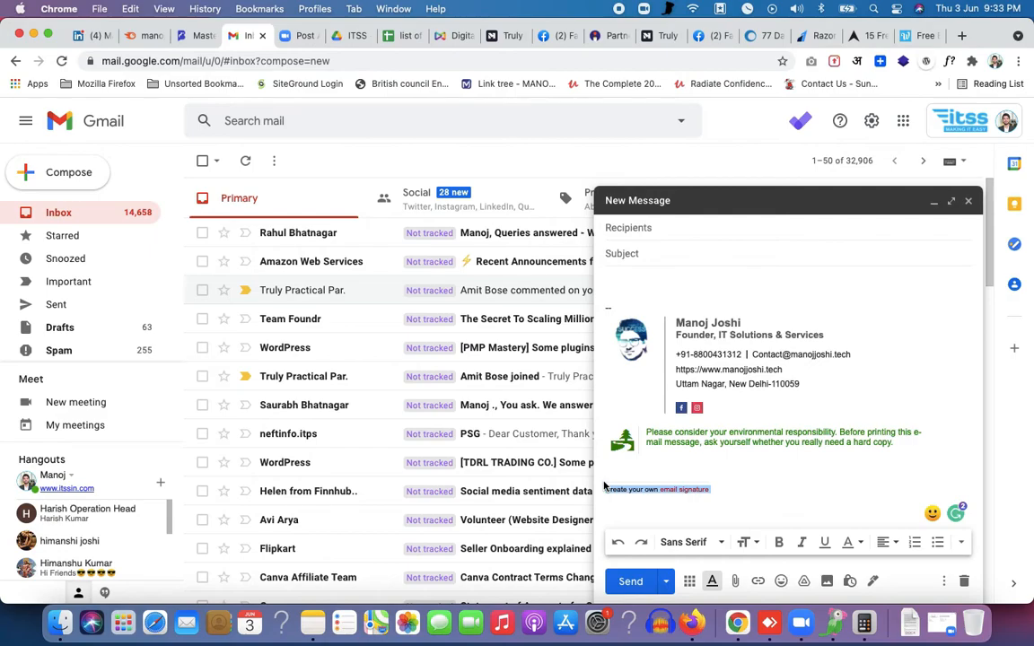
{"action": "key", "text": "BackSpace"}
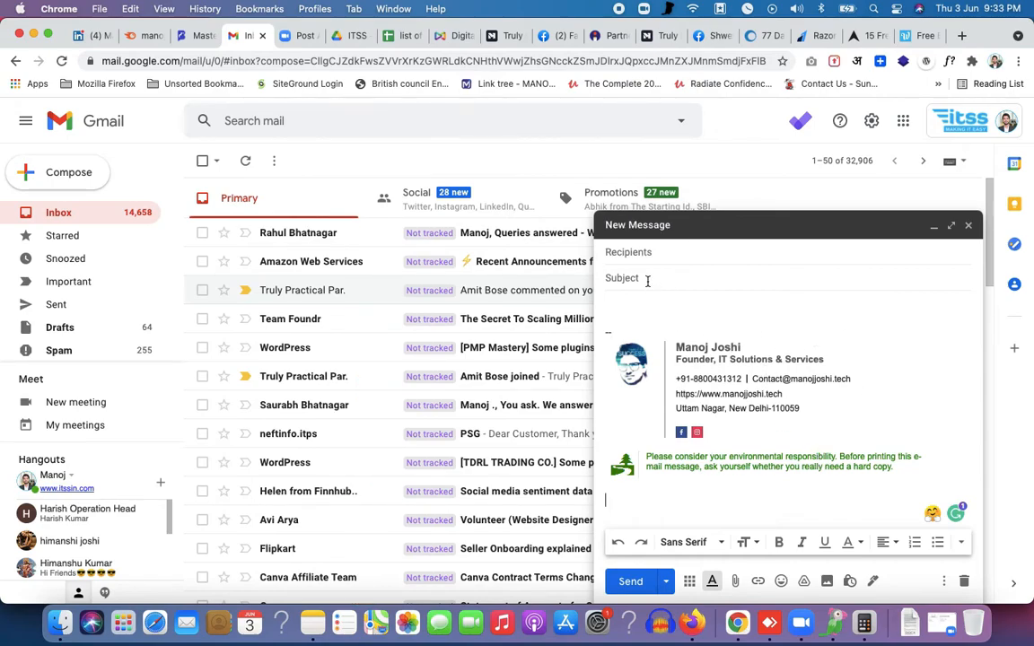
Send a message with subject 'test' to your own address, postponing the rating request
{"action": "type", "text": "test"}
{"action": "left_click", "coordinate": [650, 261]}
{"action": "type", "text": "manoj"}
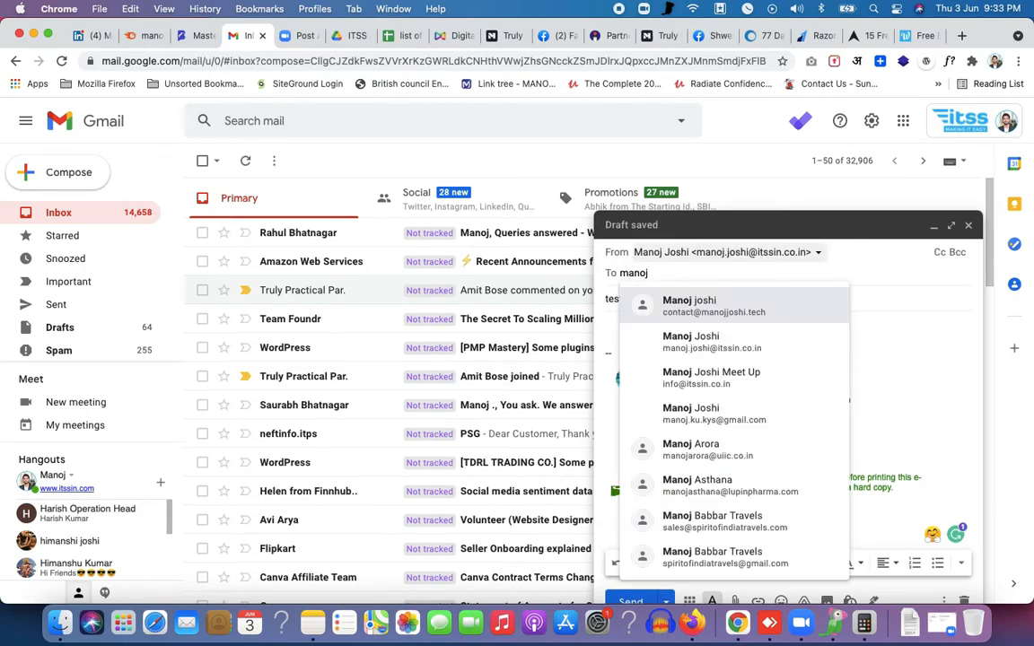
{"action": "left_click", "coordinate": [690, 342]}
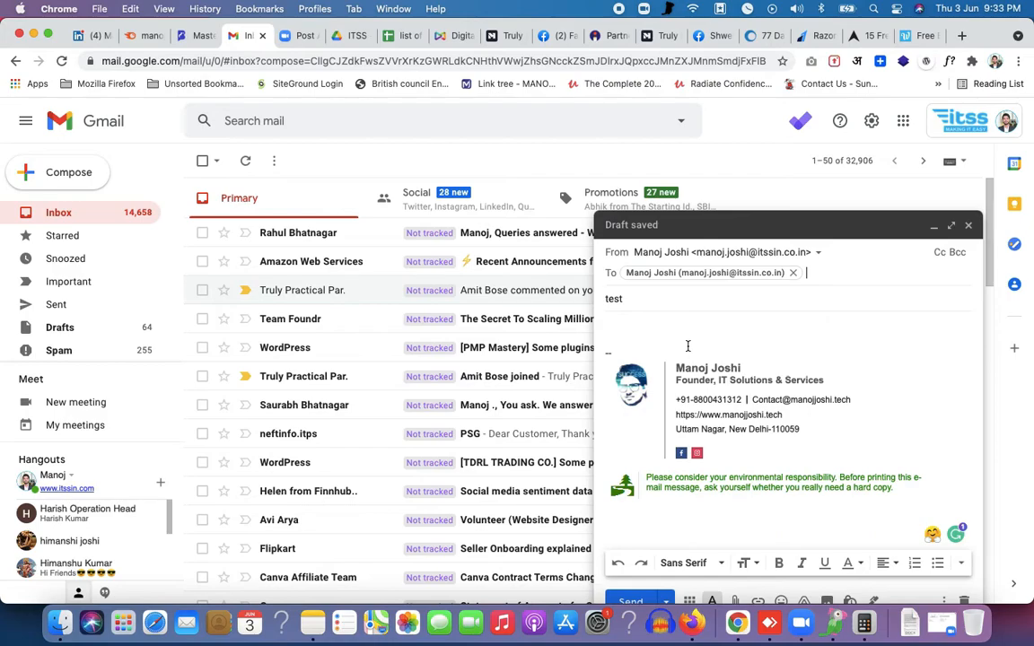
{"action": "left_click", "coordinate": [645, 604]}
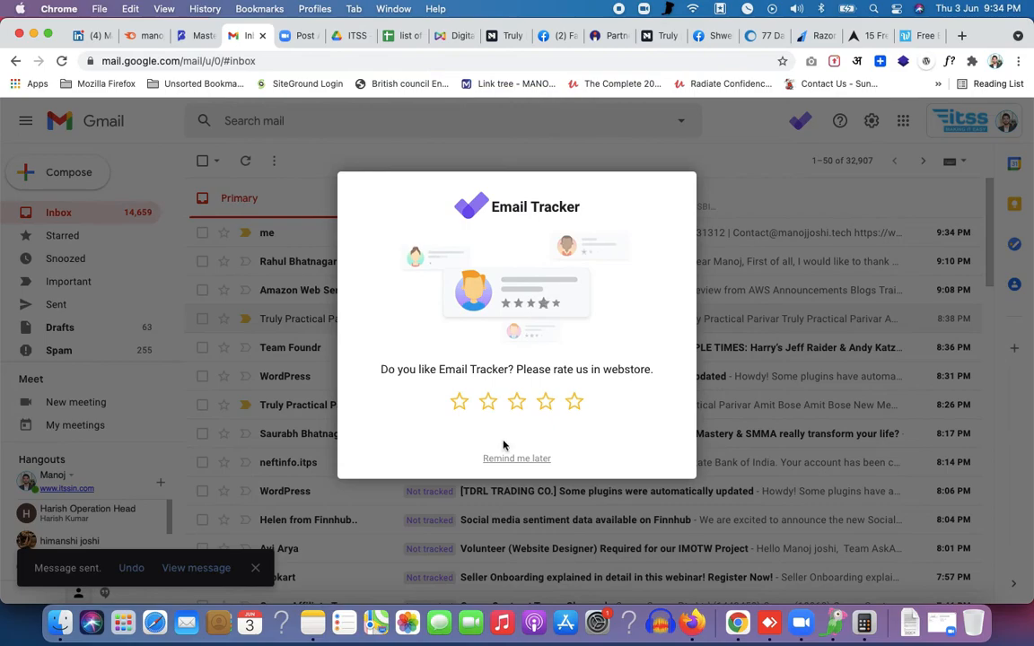
{"action": "left_click", "coordinate": [455, 412]}
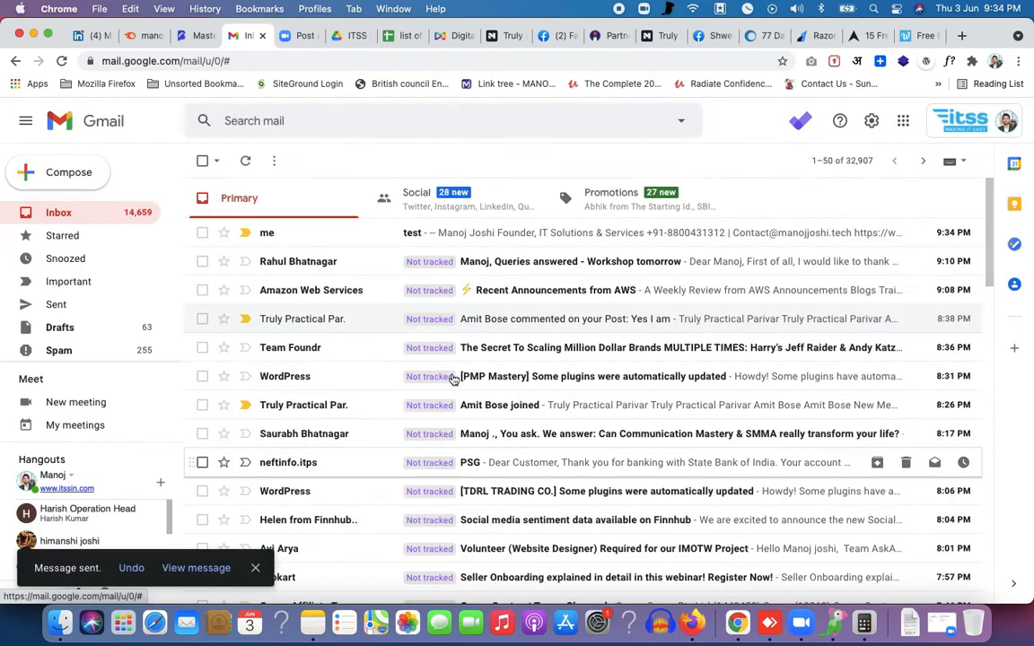
Check the signature in the received test email, then return to the WiseStamp editor
{"action": "left_click", "coordinate": [351, 234]}
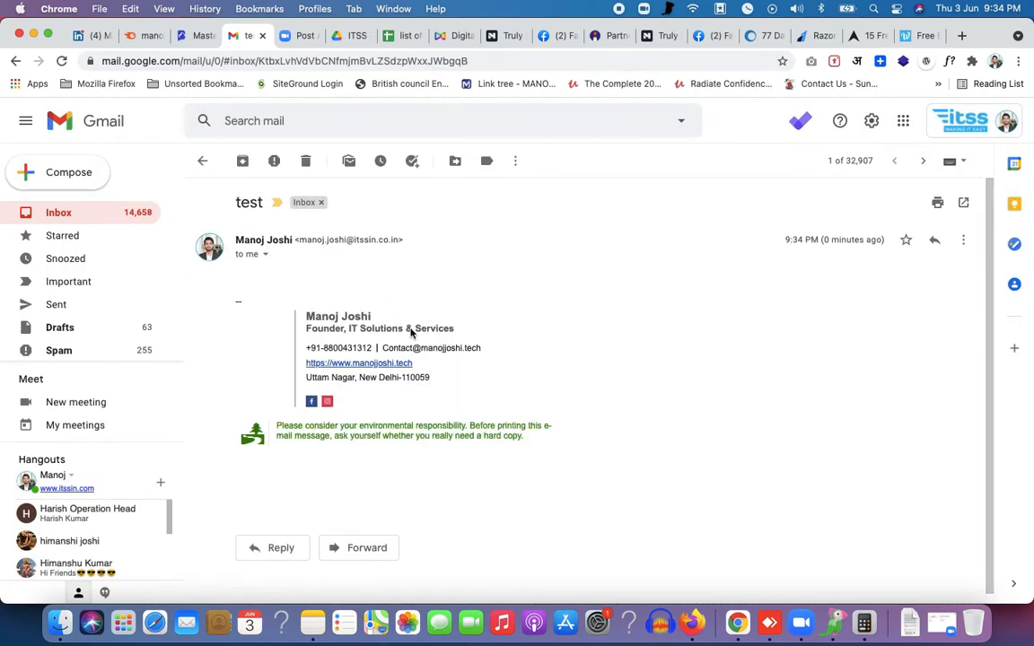
{"action": "scroll", "coordinate": [415, 334], "scroll_direction": "down", "scroll_amount": 1}
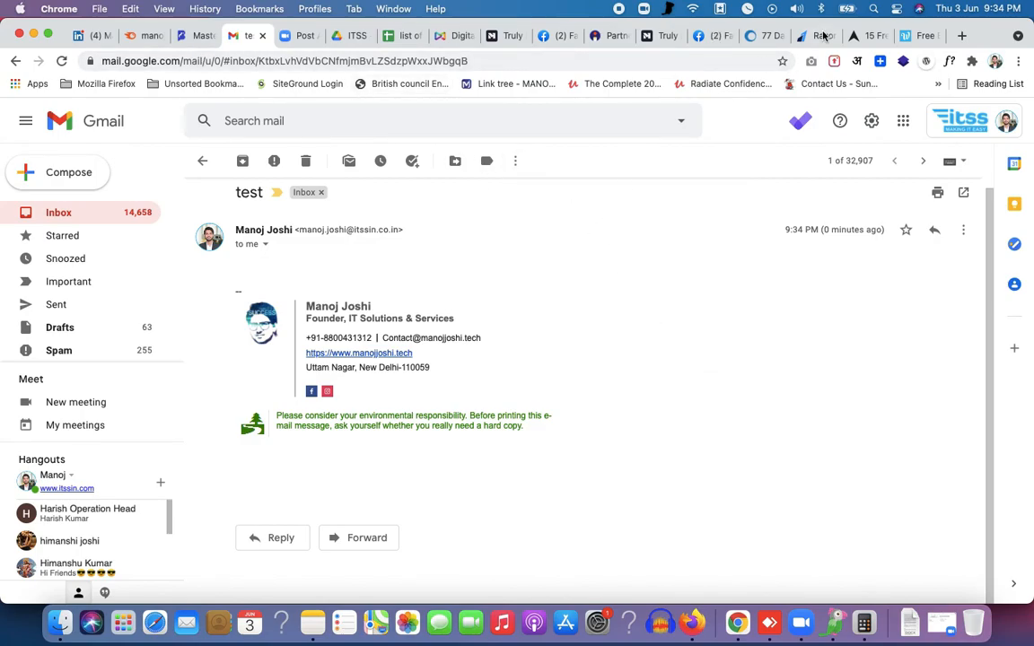
{"action": "left_click", "coordinate": [916, 38]}
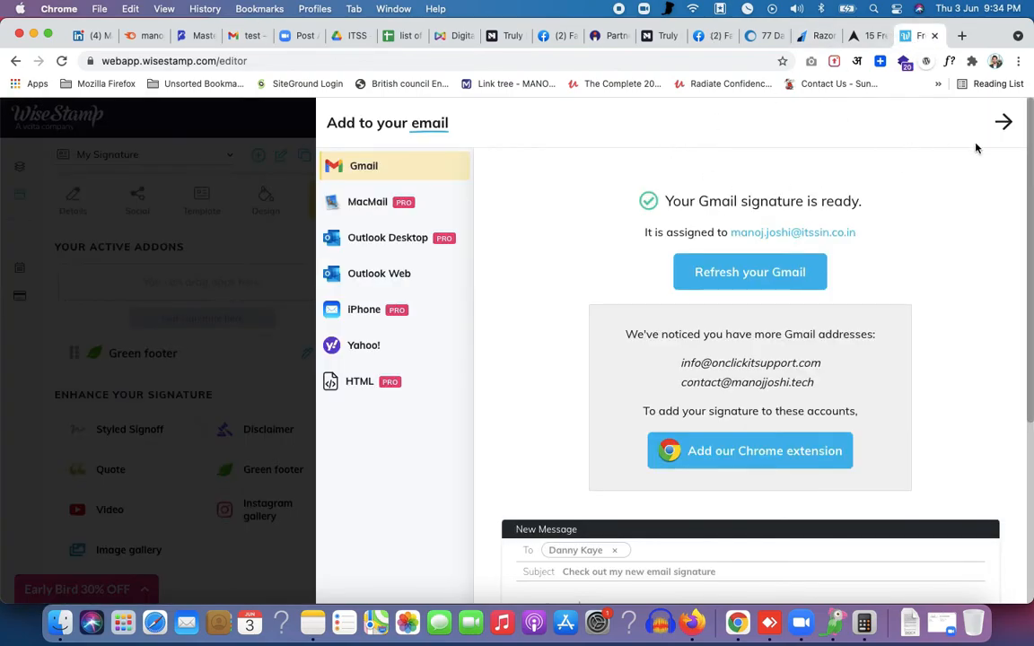
{"action": "left_click", "coordinate": [1006, 123]}
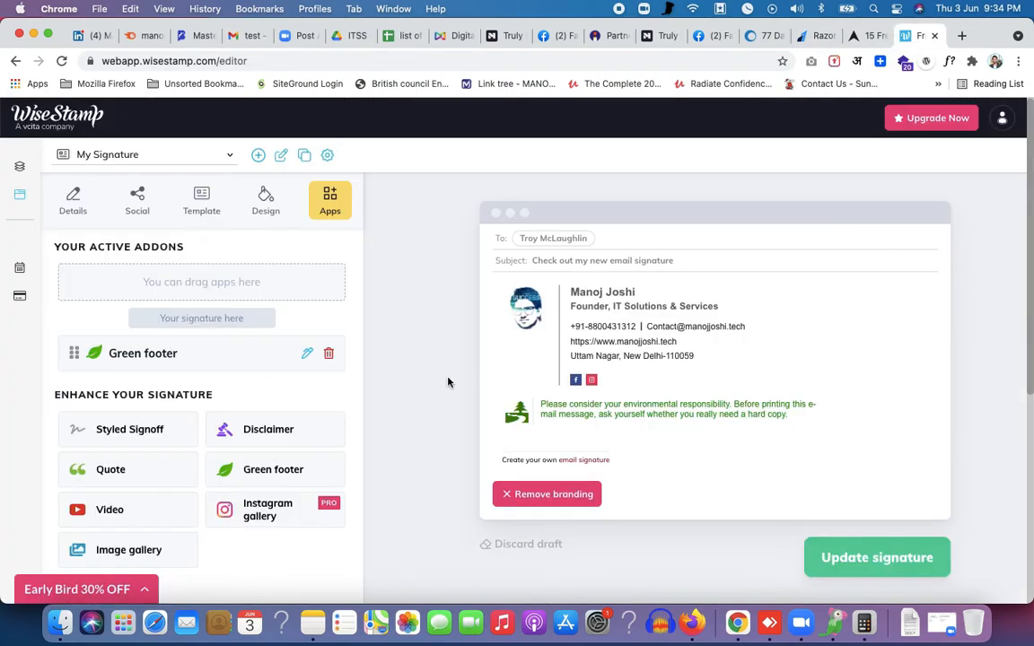